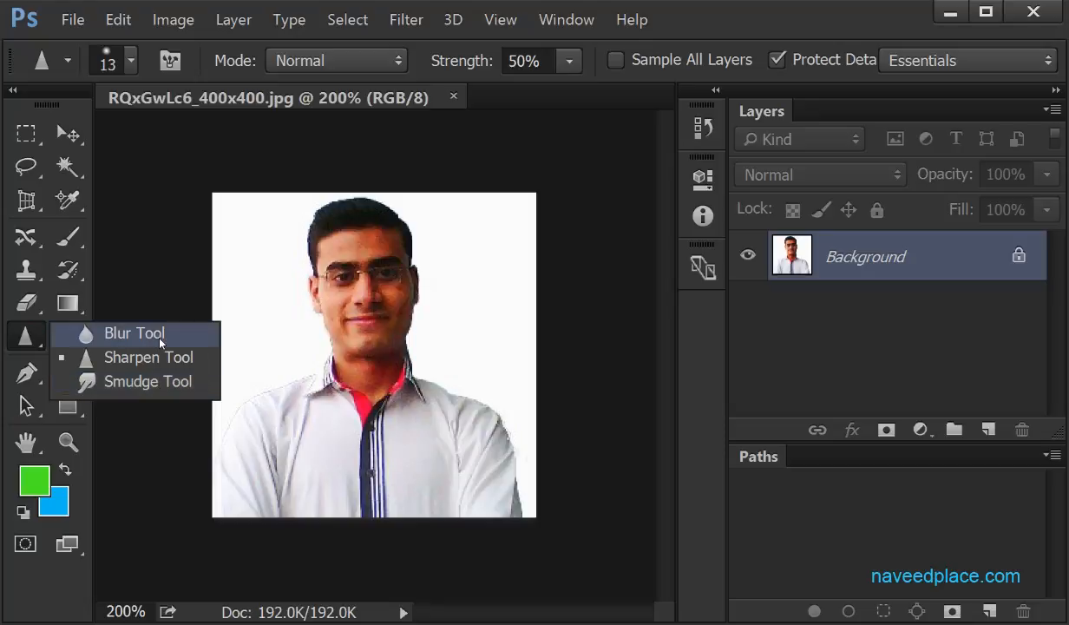
# Step: Select the Blur tool for the portrait and pass its brush over the face and shirt
pyautogui.click(161, 341)
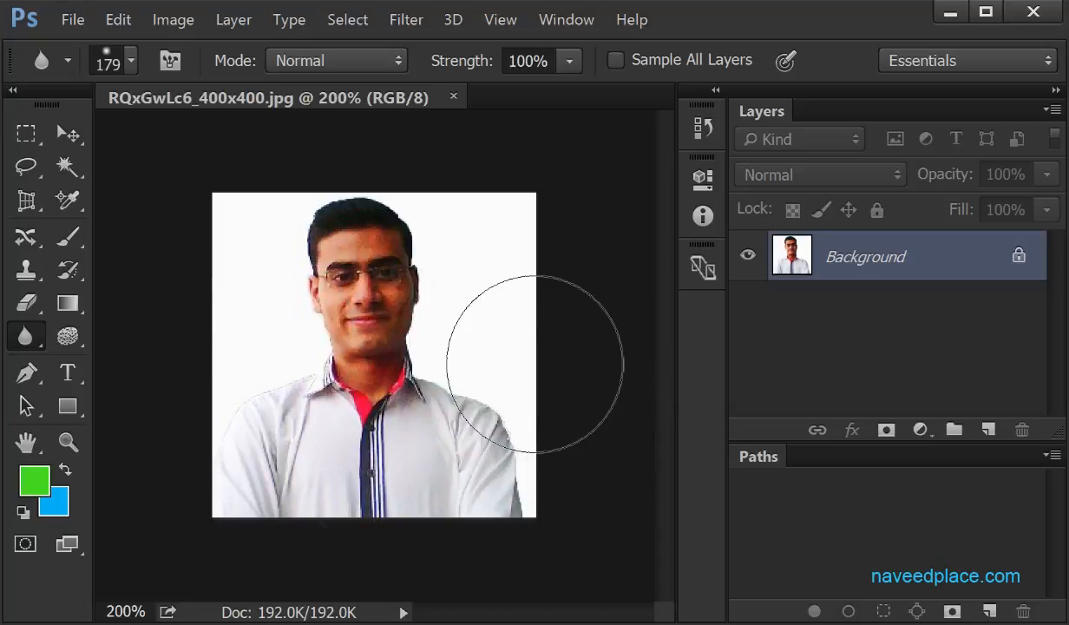
pyautogui.rightClick(25, 336)
pyautogui.click(157, 331)
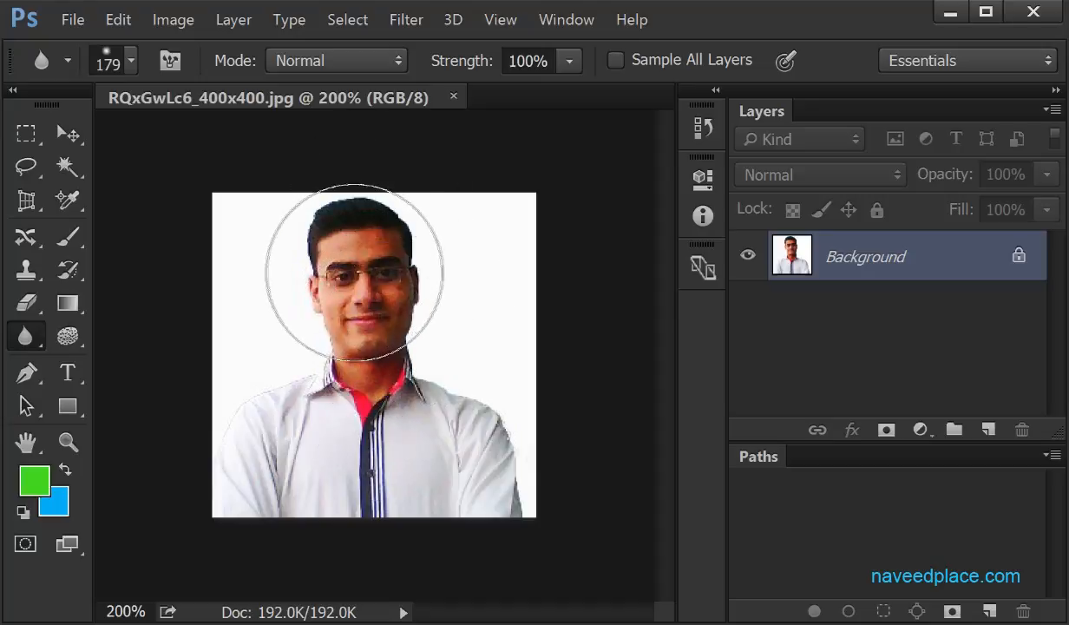
pyautogui.moveTo(356, 272)
pyautogui.mouseDown()
pyautogui.moveTo(362, 316)
pyautogui.moveTo(361, 240)
pyautogui.moveTo(365, 337)
pyautogui.moveTo(371, 301)
pyautogui.moveTo(405, 326)
pyautogui.moveTo(380, 300)
pyautogui.moveTo(395, 340)
pyautogui.mouseUp()
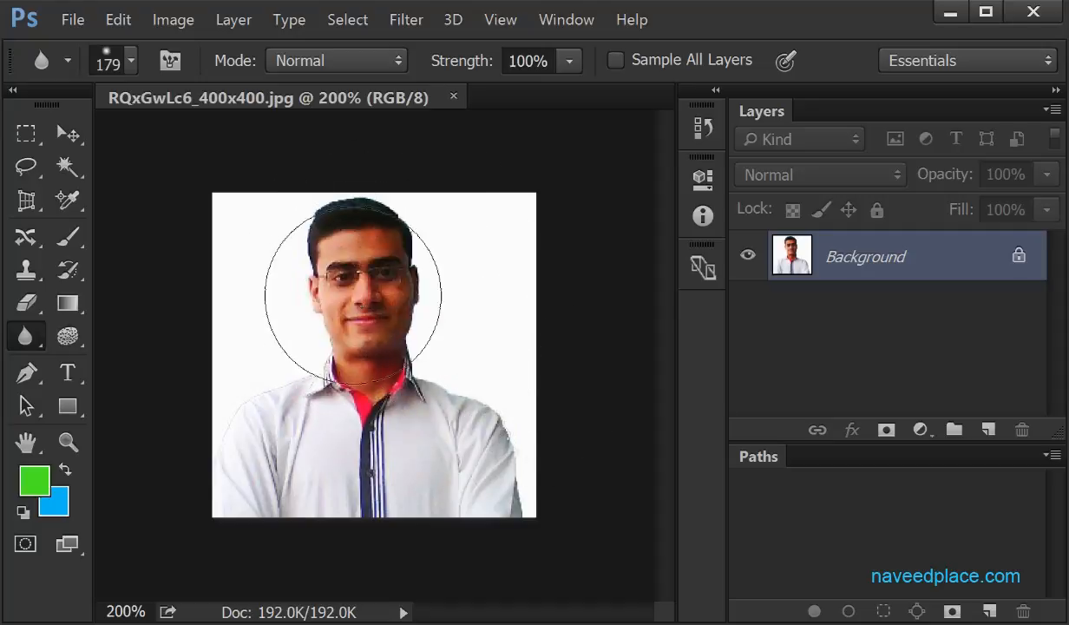
pyautogui.moveTo(352, 303)
pyautogui.mouseDown()
pyautogui.moveTo(346, 261)
pyautogui.moveTo(354, 337)
pyautogui.moveTo(357, 199)
pyautogui.moveTo(358, 415)
pyautogui.moveTo(356, 185)
pyautogui.moveTo(465, 442)
pyautogui.mouseUp()
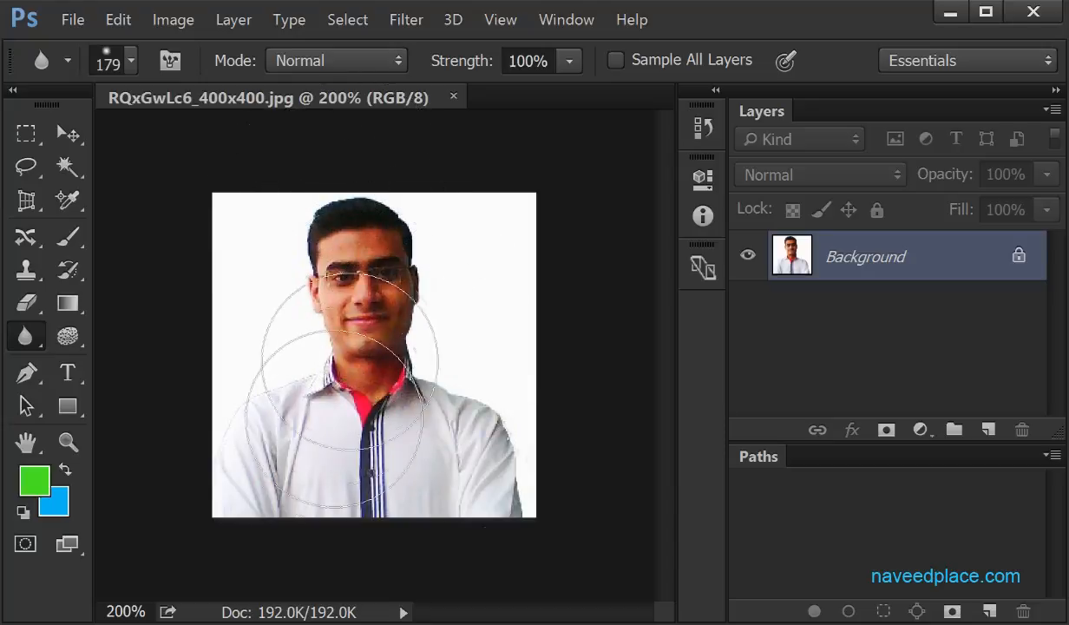
pyautogui.rightClick(26, 335)
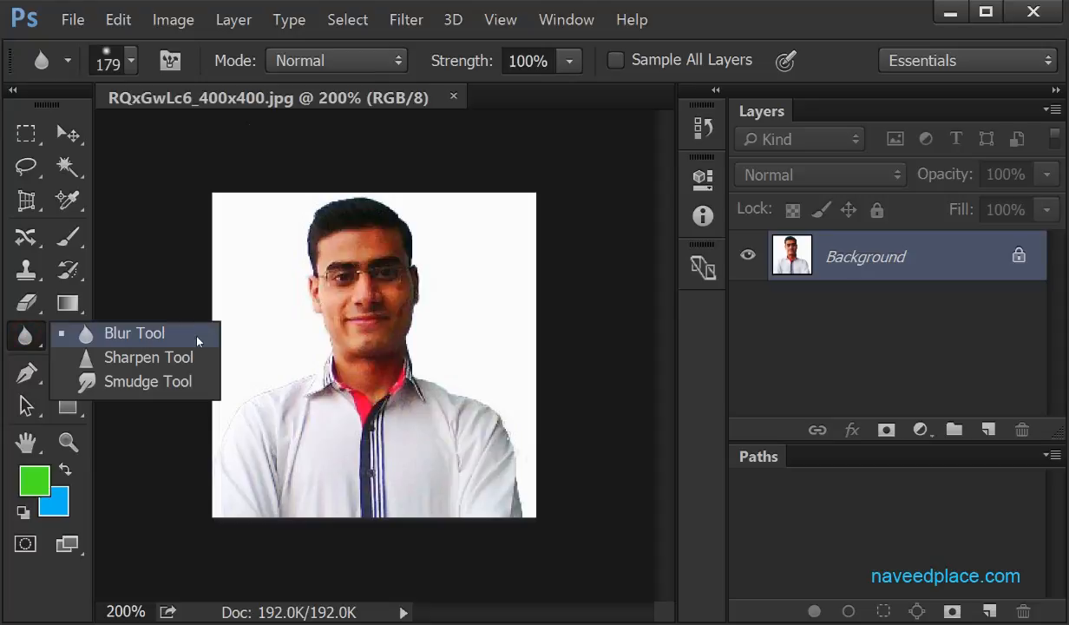
# Step: Set the Blur brush size to 44 px and blur the man's eyes, nose and mouth
pyautogui.click(131, 61)
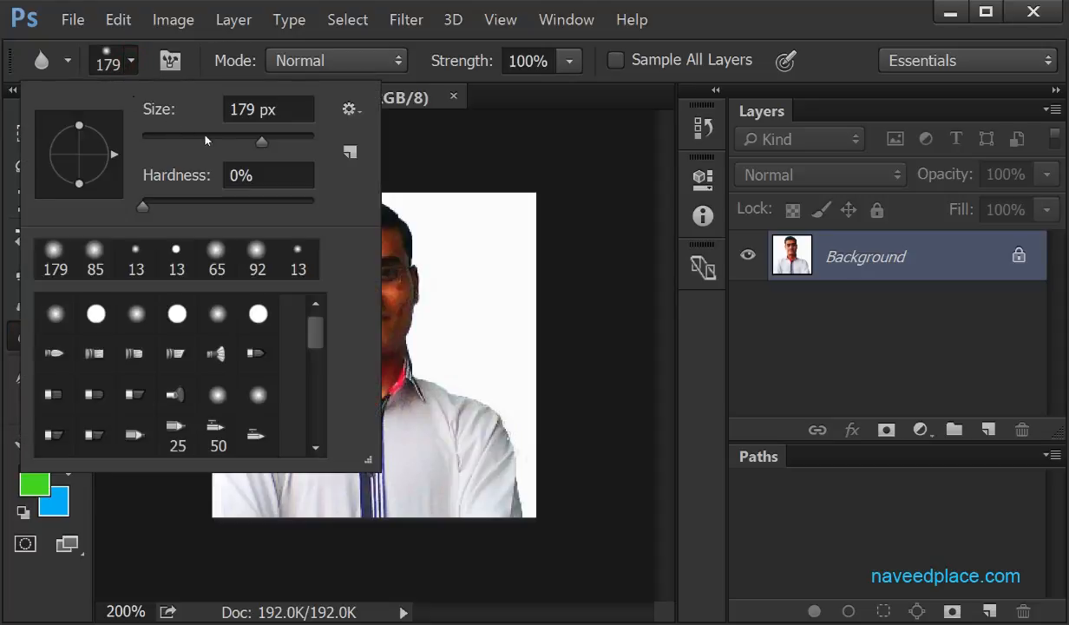
pyautogui.moveTo(253, 139); pyautogui.dragTo(171, 135)
pyautogui.click(488, 303)
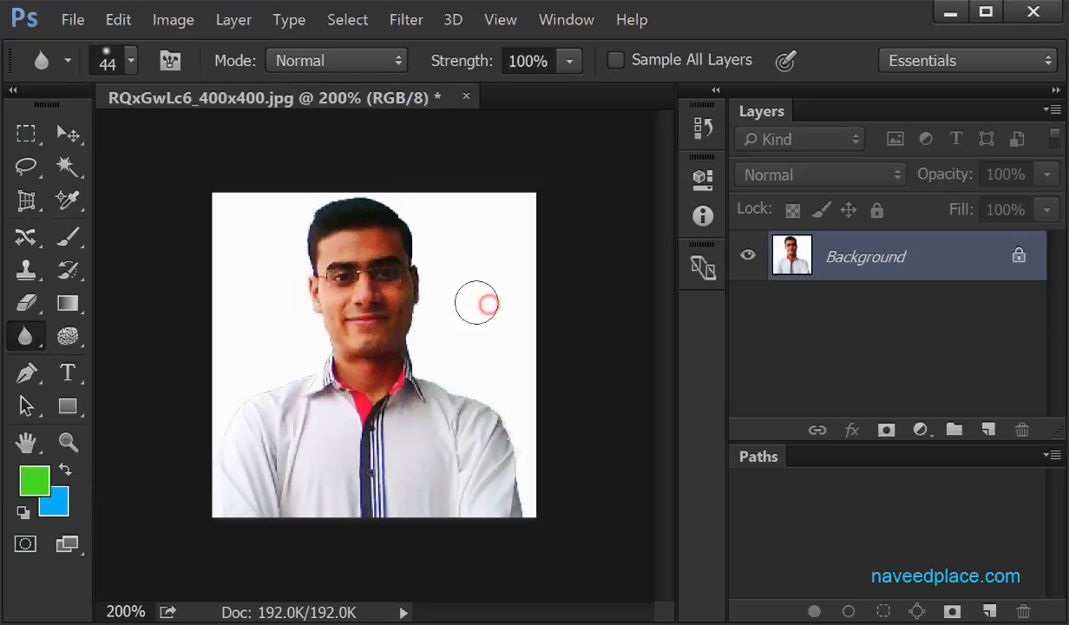
pyautogui.moveTo(366, 285)
pyautogui.mouseDown()
pyautogui.moveTo(338, 238)
pyautogui.moveTo(353, 270)
pyautogui.moveTo(378, 276)
pyautogui.moveTo(379, 296)
pyautogui.moveTo(393, 244)
pyautogui.moveTo(386, 267)
pyautogui.moveTo(408, 301)
pyautogui.moveTo(370, 235)
pyautogui.moveTo(338, 257)
pyautogui.moveTo(341, 292)
pyautogui.moveTo(394, 341)
pyautogui.moveTo(345, 247)
pyautogui.mouseUp()
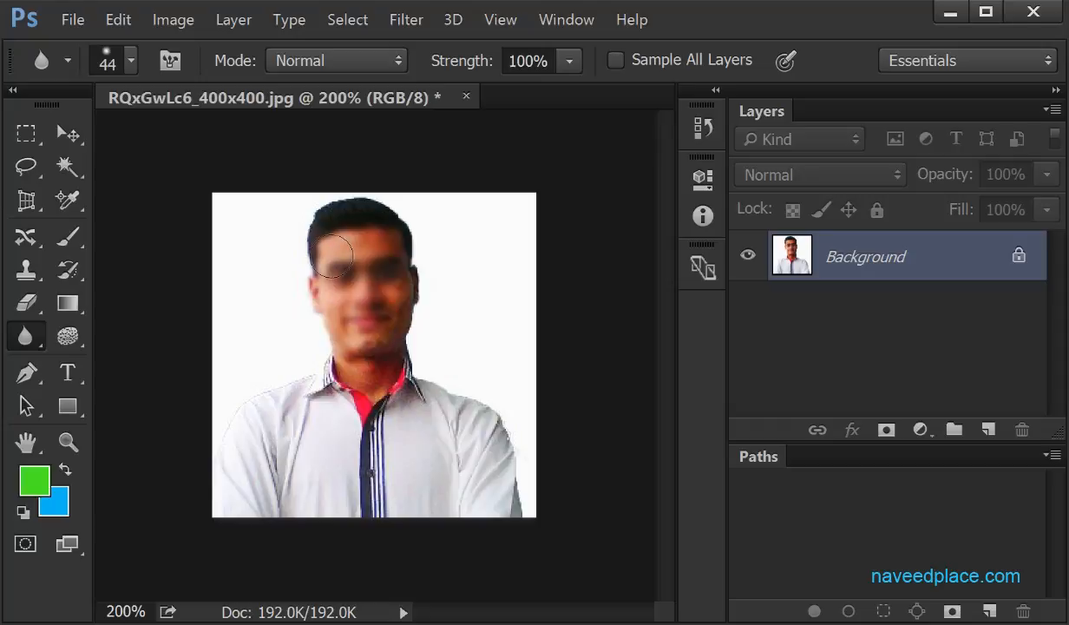
# Step: Reduce the Blur brush to 29 px, set its mode to Darken, and brush over the man's face
pyautogui.click(133, 61)
pyautogui.moveTo(178, 142); pyautogui.dragTo(174, 144)
pyautogui.click(426, 141)
pyautogui.click(341, 68)
pyautogui.click(322, 124)
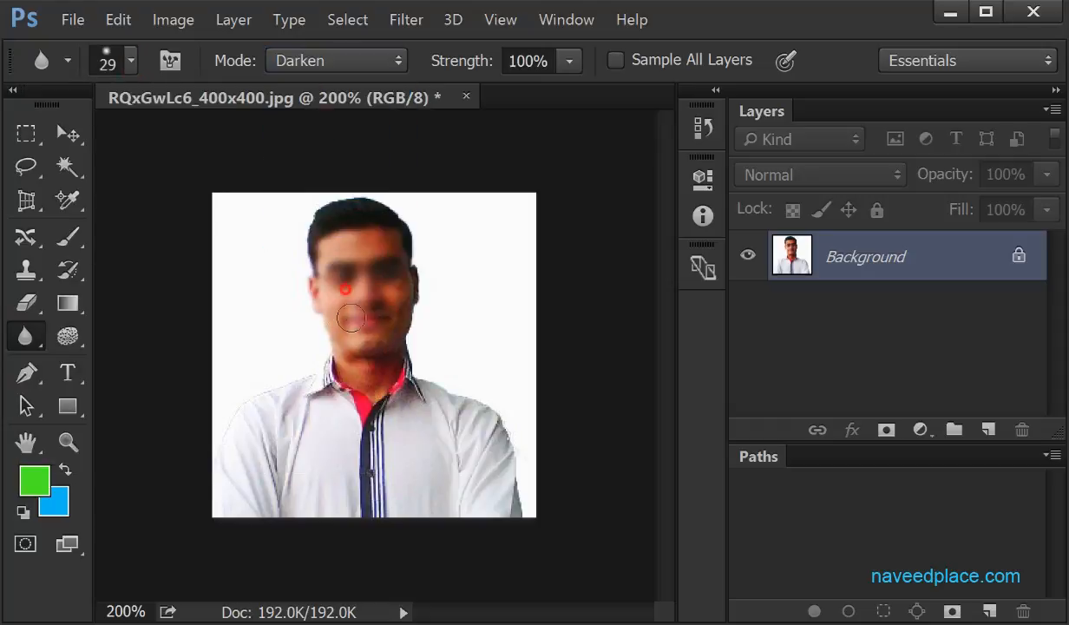
pyautogui.moveTo(351, 318); pyautogui.dragTo(360, 248)
# Step: Try the Lighten mode, set the Blur mode to Saturation, and brush over the forehead and eyes
pyautogui.click(332, 65)
pyautogui.click(328, 141)
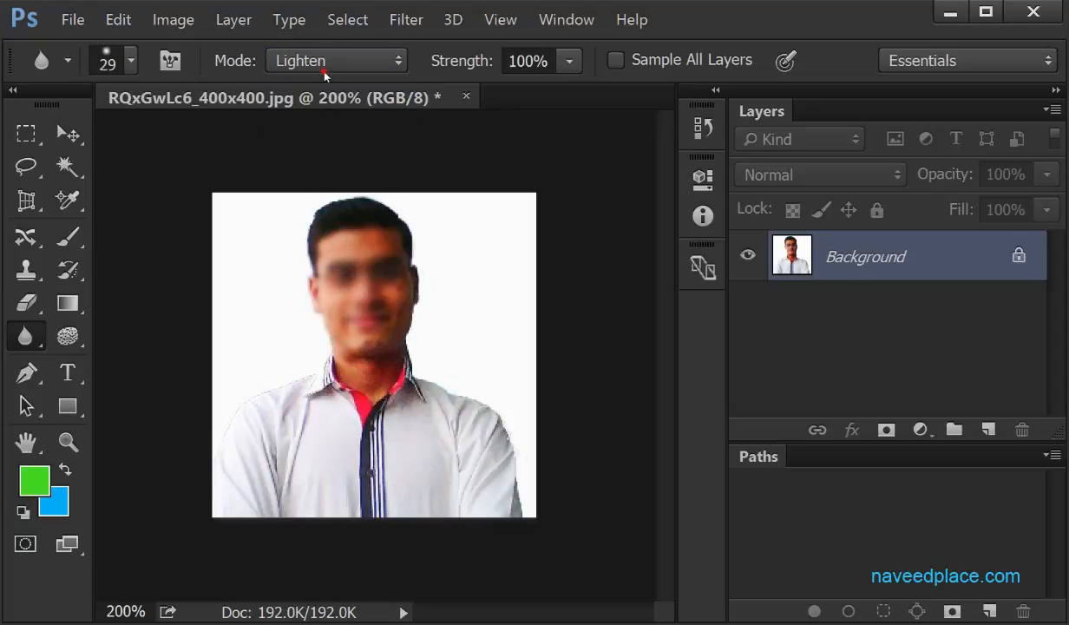
pyautogui.click(382, 63)
pyautogui.click(336, 201)
pyautogui.moveTo(379, 251)
pyautogui.mouseDown()
pyautogui.moveTo(388, 241)
pyautogui.moveTo(364, 276)
pyautogui.moveTo(335, 280)
pyautogui.mouseUp()
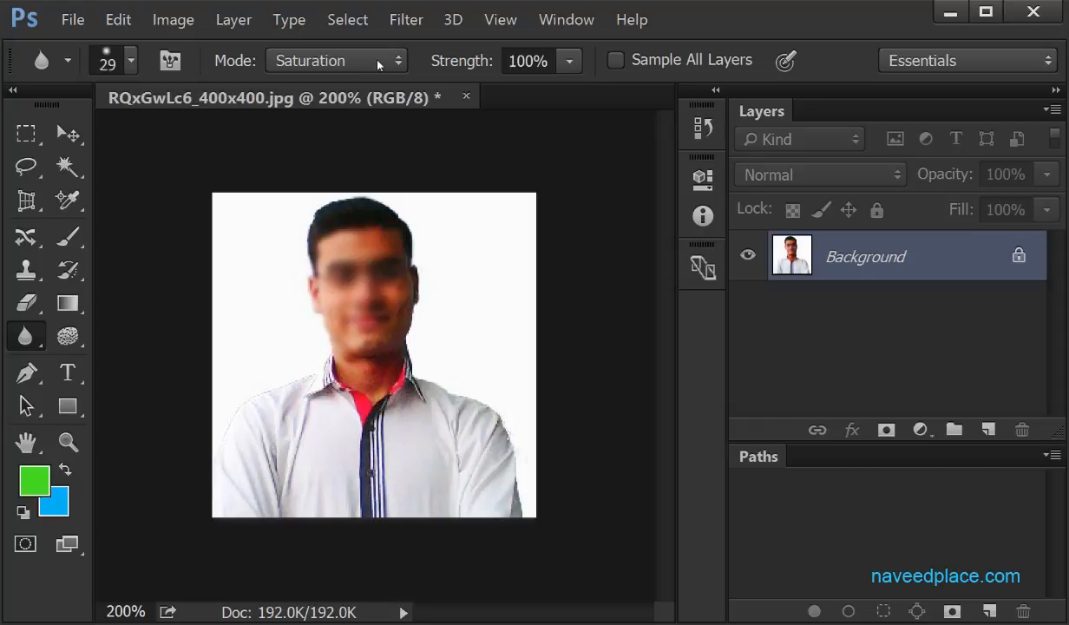
# Step: Brush over the forehead and hair with the Blur tool at 100% strength, and set the strength to 98%
pyautogui.click(568, 61)
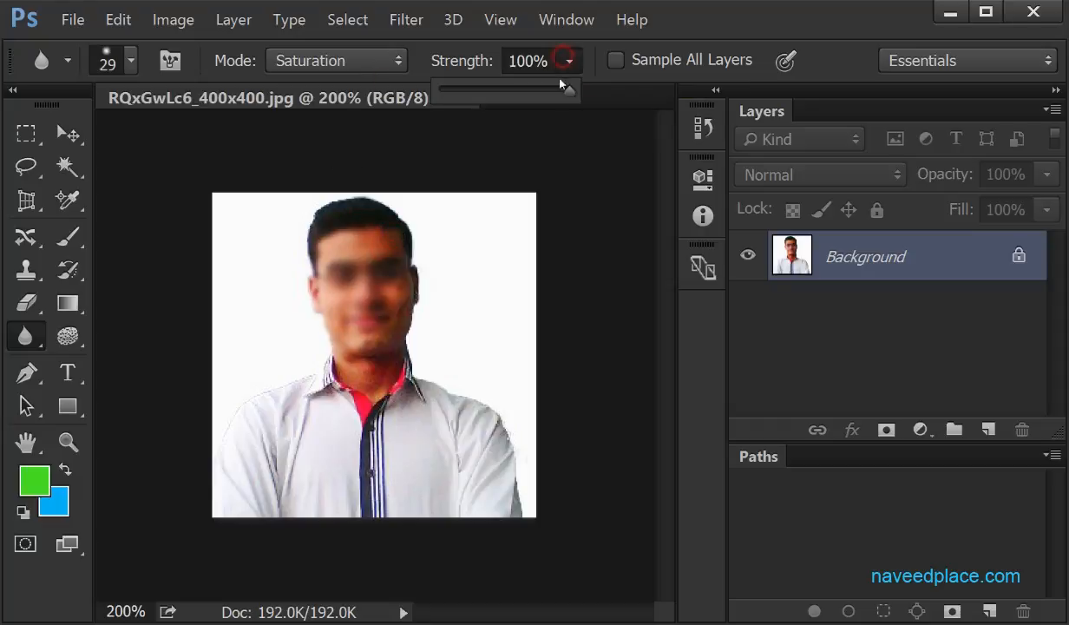
pyautogui.moveTo(476, 92)
pyautogui.mouseDown()
pyautogui.moveTo(586, 89)
pyautogui.moveTo(438, 89)
pyautogui.moveTo(489, 92)
pyautogui.mouseUp()
pyautogui.moveTo(483, 92); pyautogui.dragTo(570, 90)
pyautogui.moveTo(373, 257)
pyautogui.mouseDown()
pyautogui.moveTo(370, 301)
pyautogui.moveTo(321, 236)
pyautogui.moveTo(328, 307)
pyautogui.moveTo(358, 301)
pyautogui.moveTo(370, 262)
pyautogui.moveTo(389, 365)
pyautogui.moveTo(396, 221)
pyautogui.mouseUp()
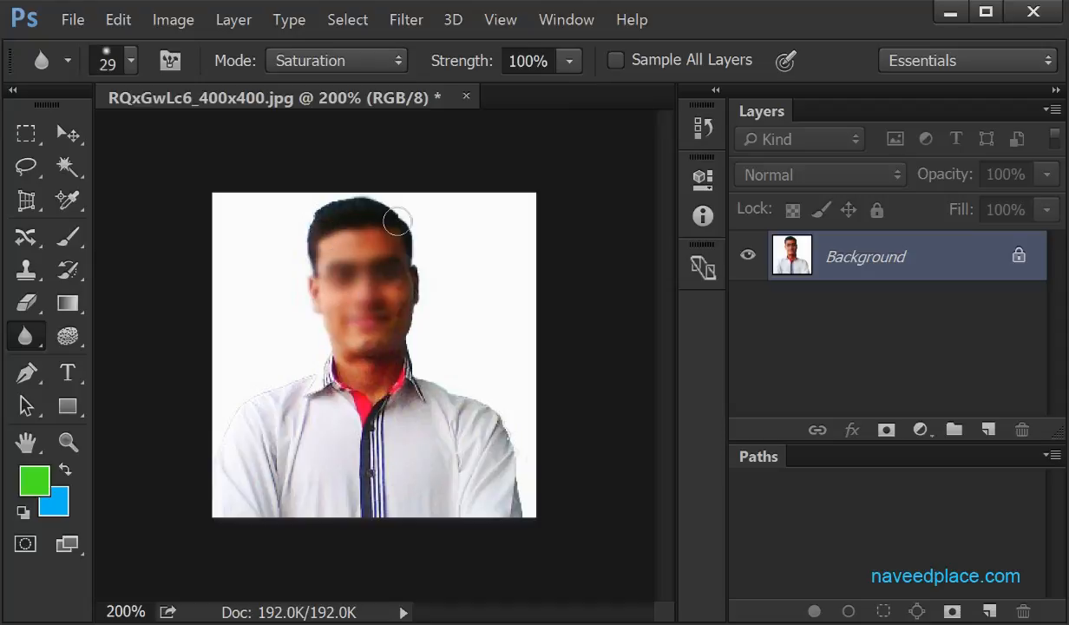
pyautogui.click(568, 70)
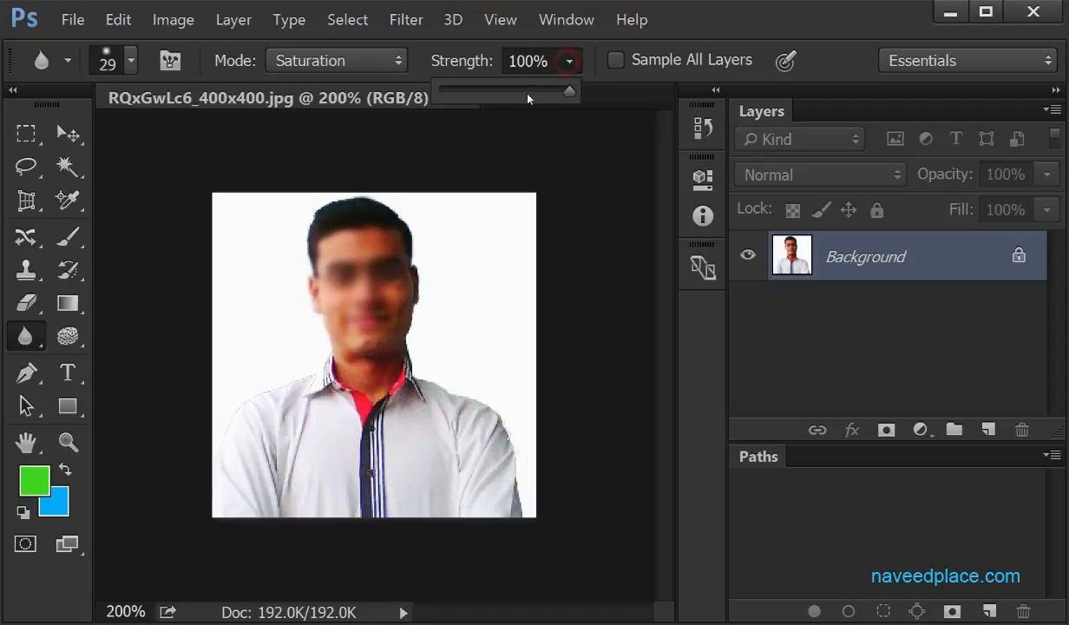
pyautogui.moveTo(567, 92)
pyautogui.mouseDown()
pyautogui.moveTo(497, 92)
pyautogui.moveTo(569, 94)
pyautogui.mouseUp()
pyautogui.click(26, 335)
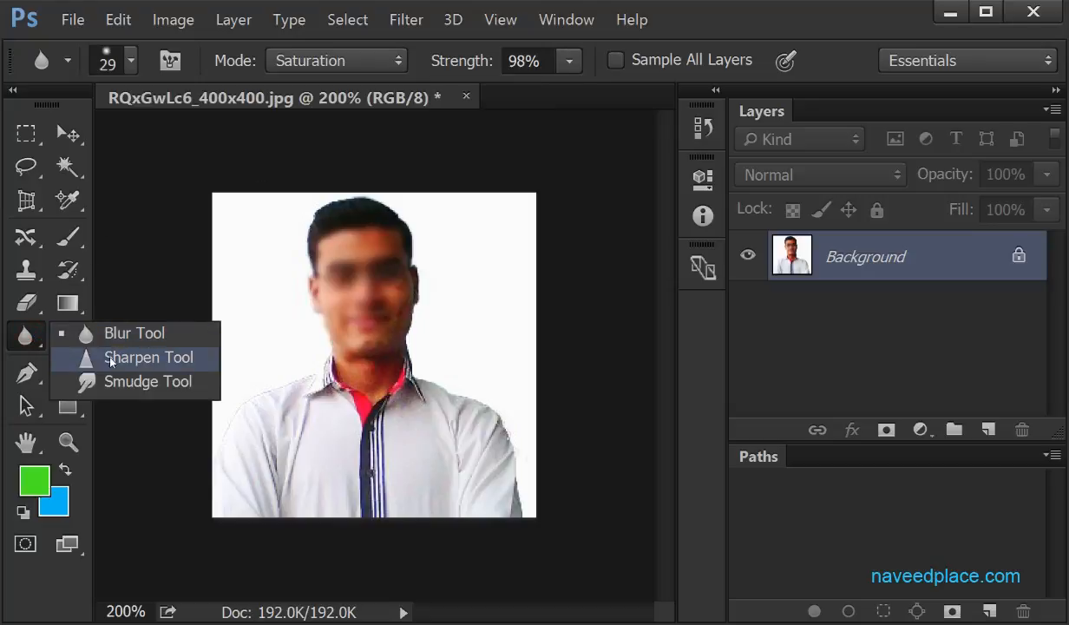
# Step: Close the portrait without saving it and open the Meta image from the images folder
pyautogui.click(466, 97)
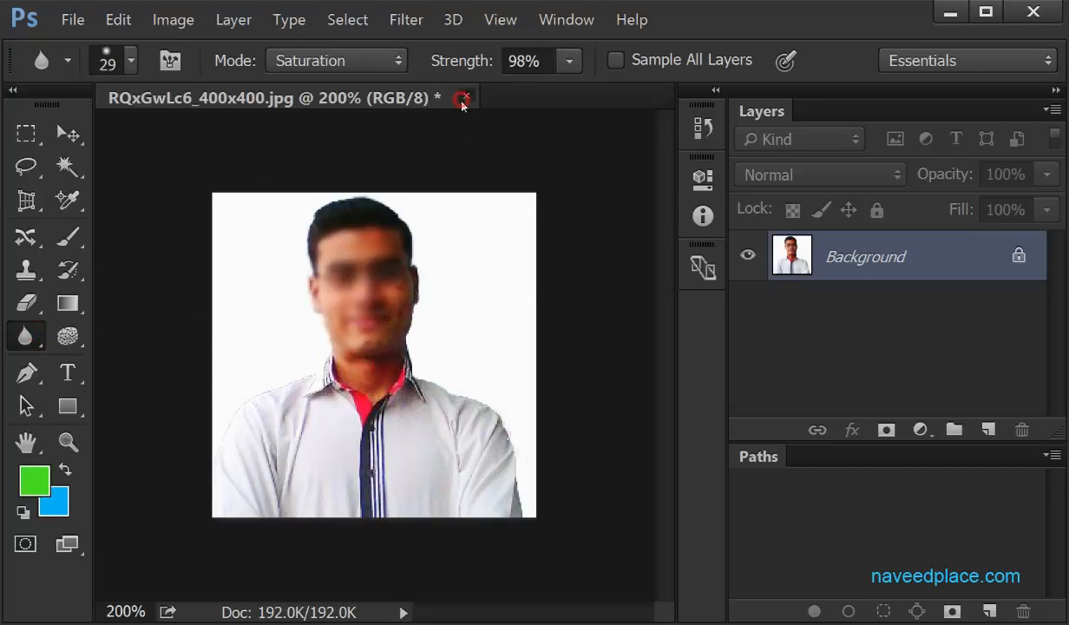
pyautogui.click(570, 284)
pyautogui.click(72, 23)
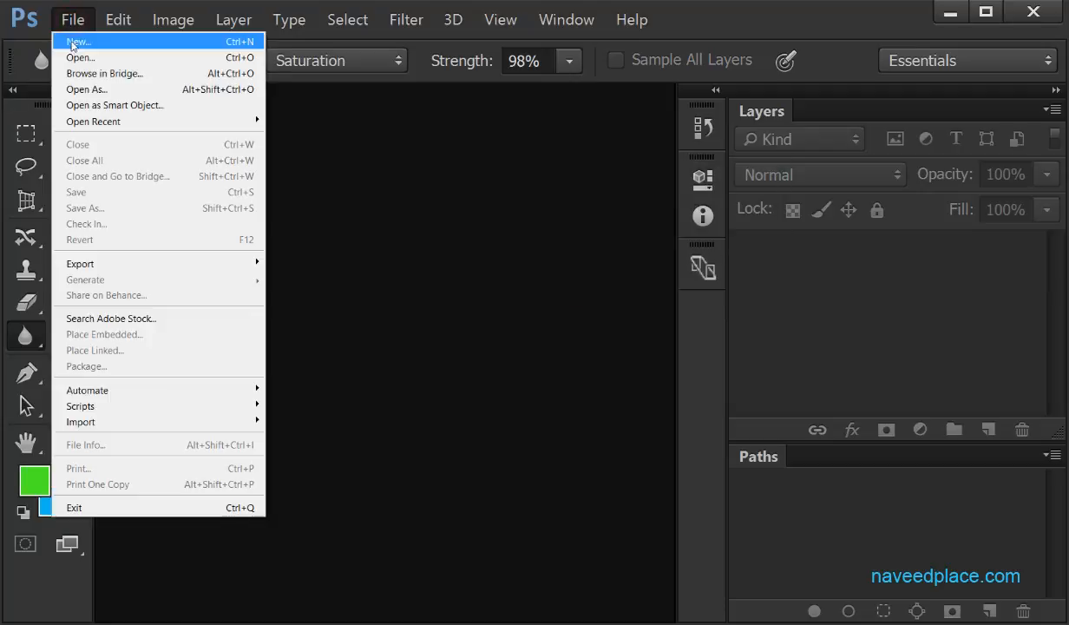
pyautogui.click(74, 57)
pyautogui.click(421, 365)
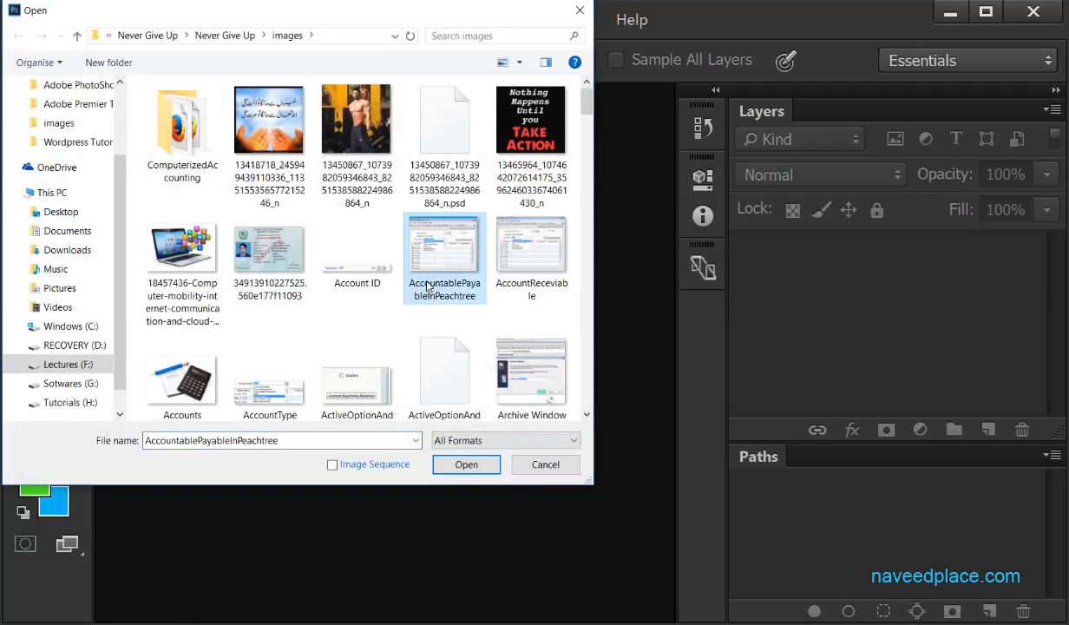
pyautogui.press('m')
pyautogui.press('m')
pyautogui.press('m')
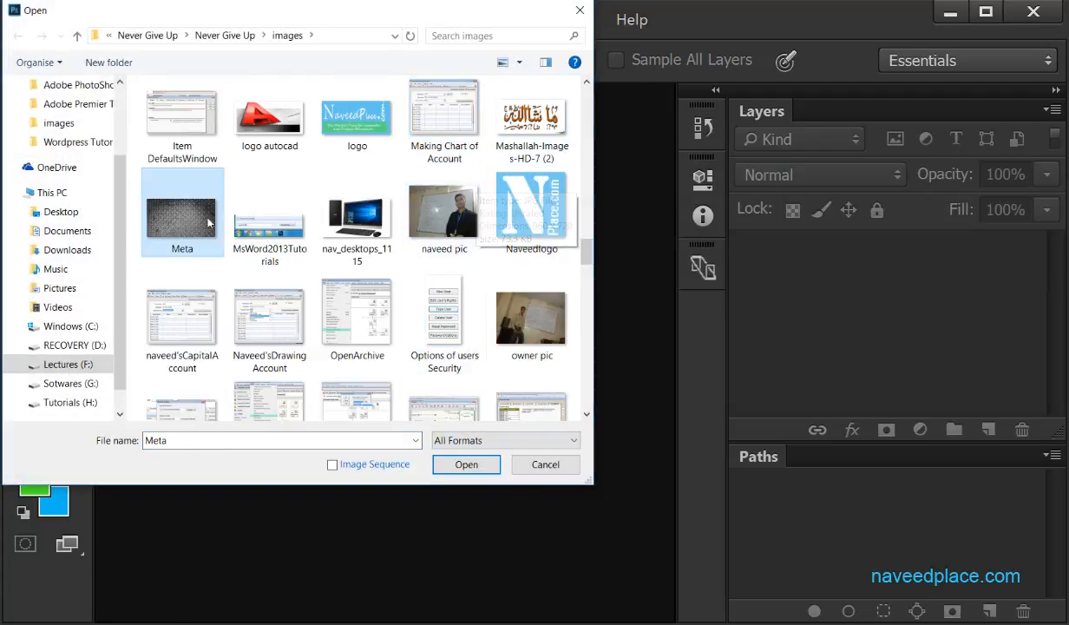
pyautogui.doubleClick(202, 225)
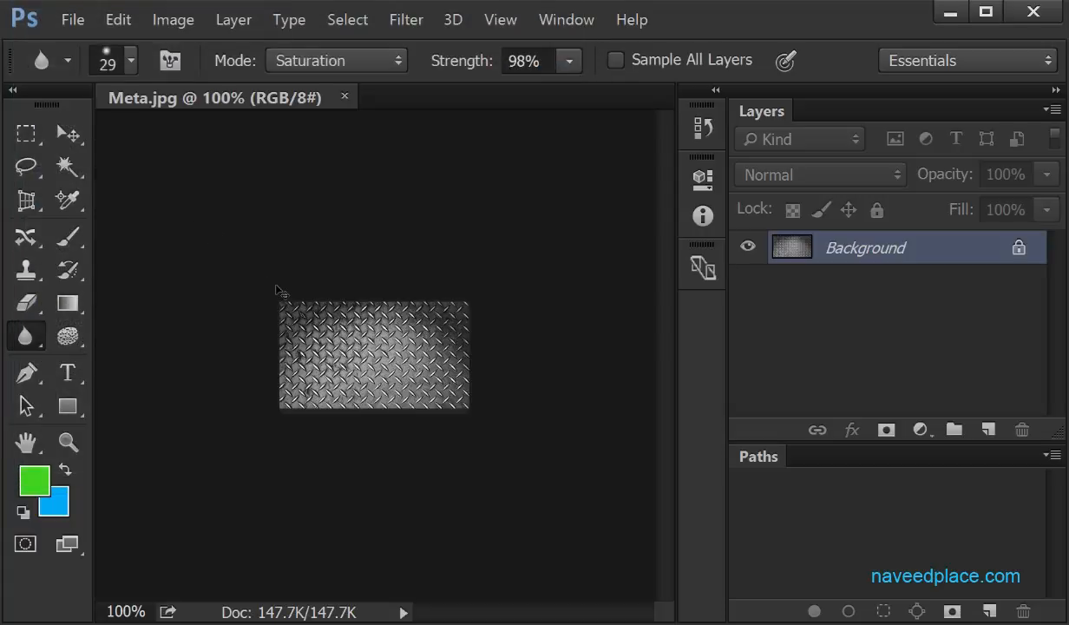
# Step: Select the Sharpen tool and brush across the middle of the metal texture with the 13 px tip at 50% strength
pyautogui.hotkey('ctrl', '+')
pyautogui.hotkey('ctrl', '+')
pyautogui.hotkey('ctrl', '-')
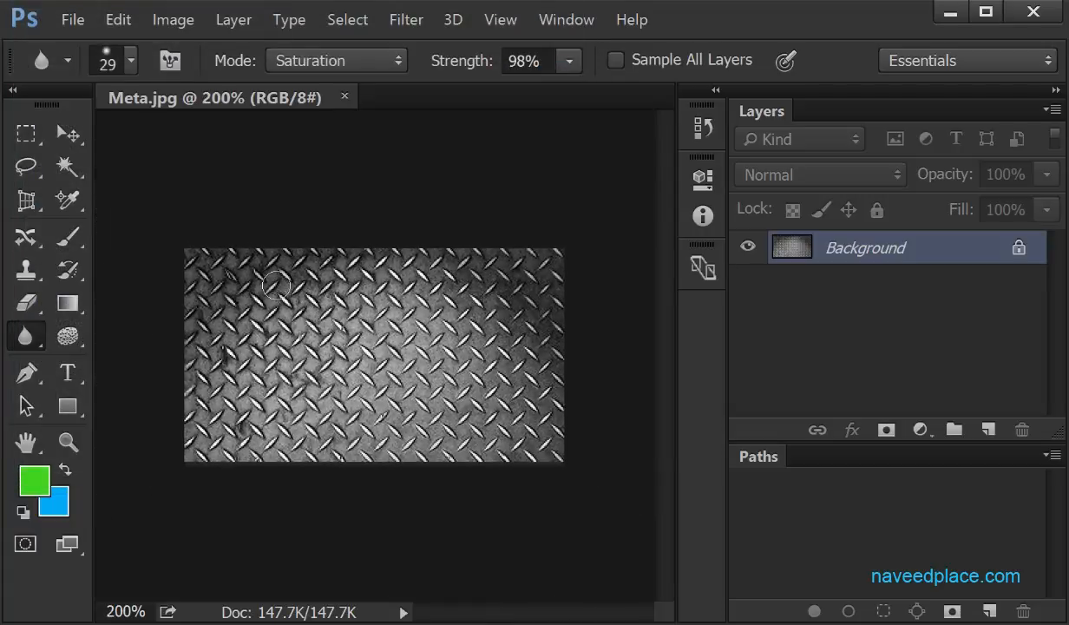
pyautogui.rightClick(33, 338)
pyautogui.click(112, 355)
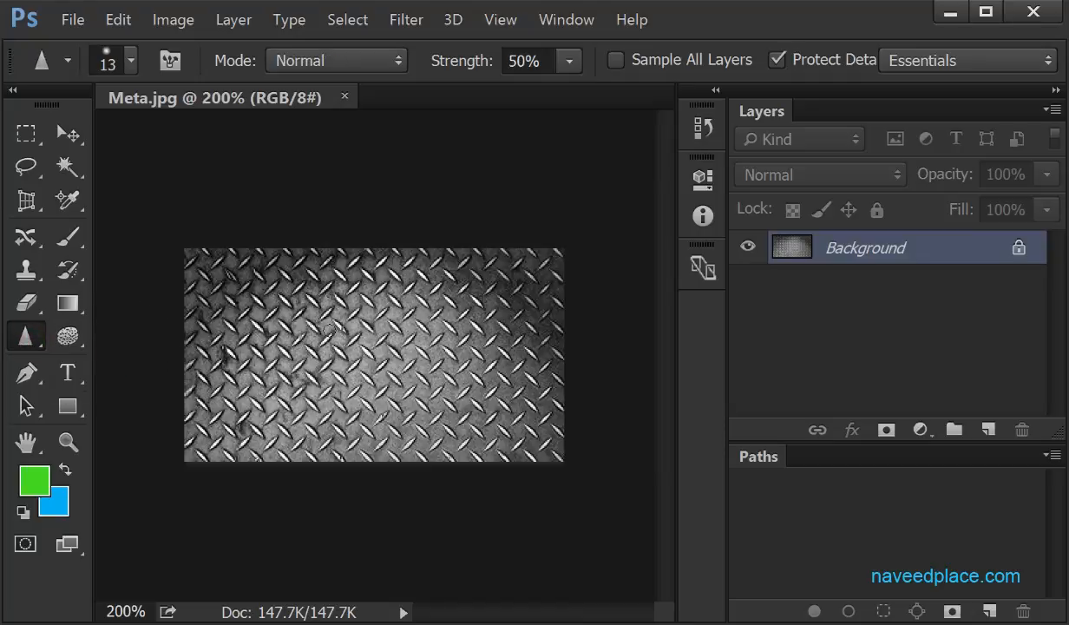
pyautogui.moveTo(260, 328); pyautogui.dragTo(357, 325)
# Step: Duplicate the Background layer and hide the original
pyautogui.moveTo(847, 248); pyautogui.dragTo(989, 429)
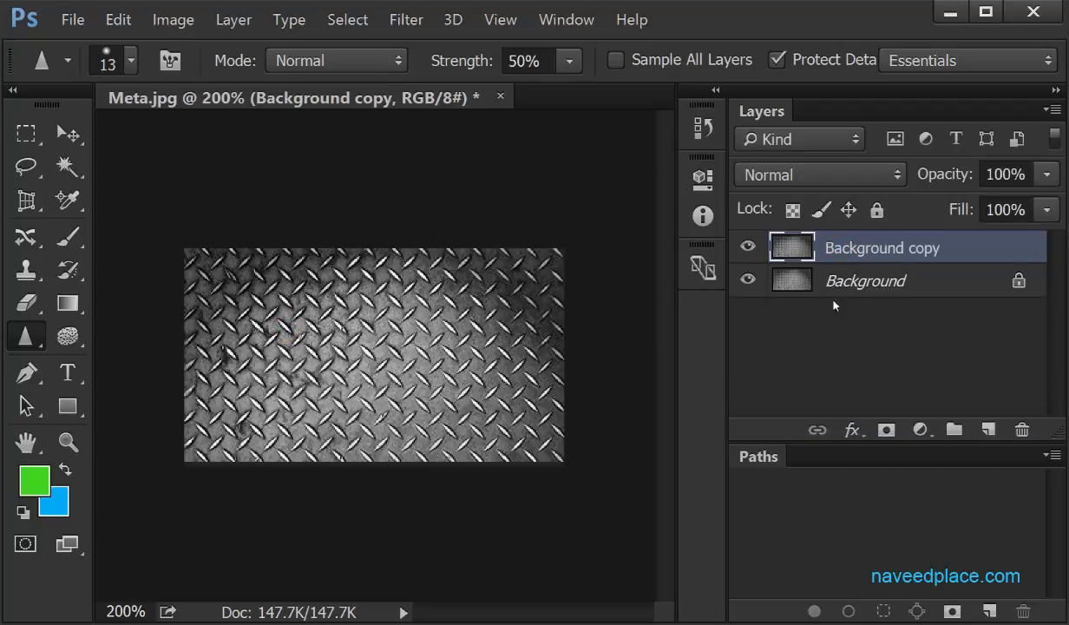
pyautogui.click(748, 281)
# Step: Sharpen the right side of the Background copy layer with the 13 px brush and undo the last stroke
pyautogui.moveTo(548, 286)
pyautogui.mouseDown()
pyautogui.moveTo(541, 359)
pyautogui.moveTo(537, 327)
pyautogui.moveTo(490, 339)
pyautogui.mouseUp()
pyautogui.moveTo(531, 255)
pyautogui.mouseDown()
pyautogui.moveTo(526, 342)
pyautogui.moveTo(495, 252)
pyautogui.moveTo(522, 273)
pyautogui.moveTo(521, 352)
pyautogui.moveTo(548, 384)
pyautogui.moveTo(545, 419)
pyautogui.mouseUp()
pyautogui.hotkey('ctrl', 'z')
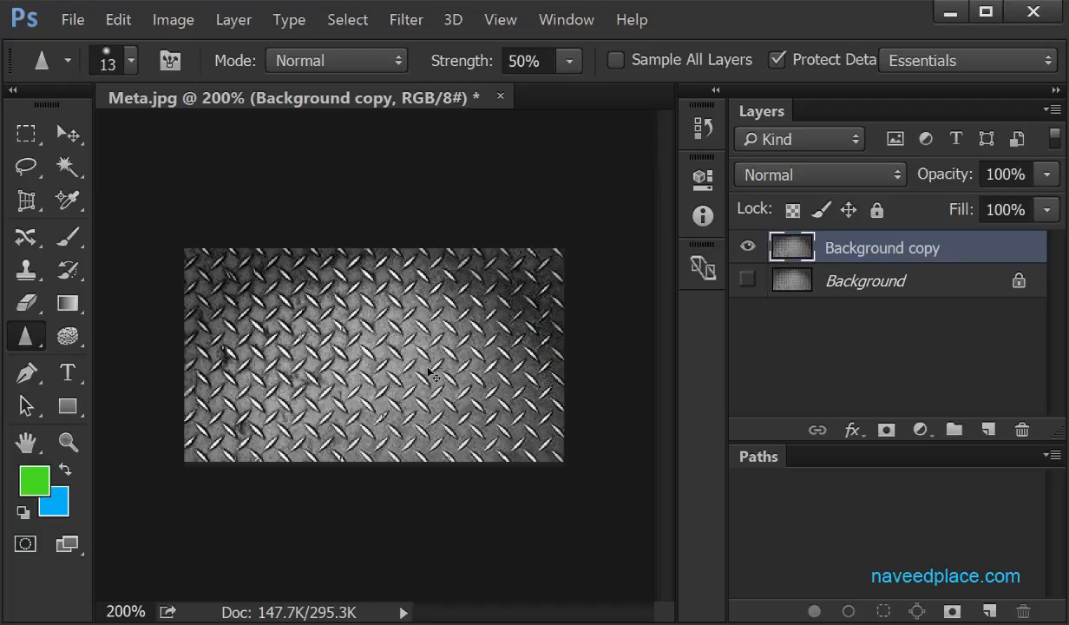
# Step: Enlarge the Sharpen brush to 161 px and sharpen the metal texture across the Background copy layer
pyautogui.click(130, 60)
pyautogui.moveTo(156, 136); pyautogui.dragTo(266, 146)
pyautogui.click(437, 157)
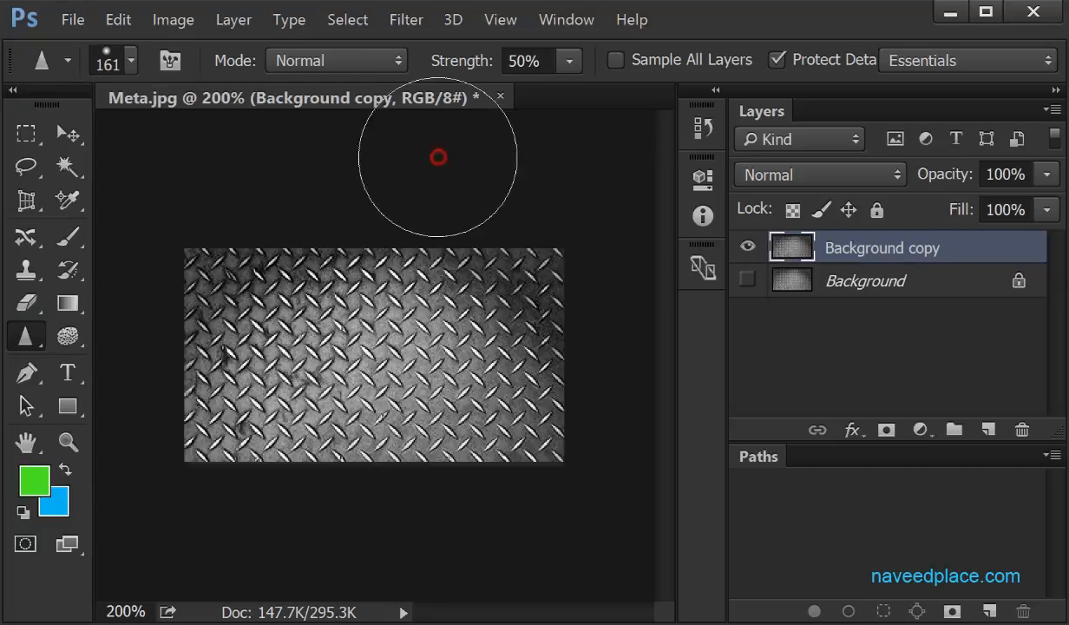
pyautogui.moveTo(270, 308)
pyautogui.mouseDown()
pyautogui.moveTo(267, 352)
pyautogui.moveTo(237, 294)
pyautogui.moveTo(383, 285)
pyautogui.moveTo(198, 271)
pyautogui.moveTo(333, 267)
pyautogui.moveTo(216, 378)
pyautogui.moveTo(227, 396)
pyautogui.moveTo(330, 281)
pyautogui.moveTo(426, 348)
pyautogui.moveTo(470, 319)
pyautogui.moveTo(489, 395)
pyautogui.moveTo(495, 261)
pyautogui.moveTo(507, 397)
pyautogui.moveTo(523, 331)
pyautogui.moveTo(296, 392)
pyautogui.moveTo(373, 414)
pyautogui.moveTo(465, 250)
pyautogui.moveTo(481, 359)
pyautogui.moveTo(535, 374)
pyautogui.moveTo(535, 241)
pyautogui.moveTo(530, 428)
pyautogui.moveTo(192, 458)
pyautogui.moveTo(263, 436)
pyautogui.moveTo(379, 317)
pyautogui.mouseUp()
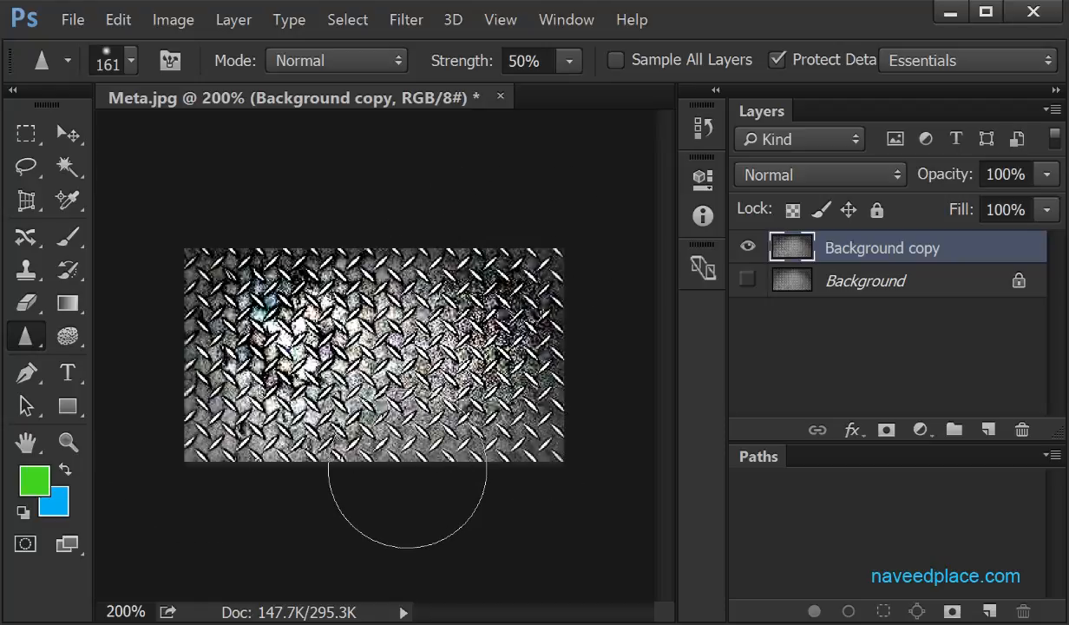
pyautogui.hotkey('ctrl', 'z')
pyautogui.moveTo(500, 443)
pyautogui.mouseDown()
pyautogui.moveTo(538, 276)
pyautogui.moveTo(478, 293)
pyautogui.moveTo(228, 254)
pyautogui.moveTo(265, 255)
pyautogui.moveTo(259, 388)
pyautogui.moveTo(240, 247)
pyautogui.moveTo(240, 428)
pyautogui.moveTo(423, 439)
pyautogui.moveTo(172, 324)
pyautogui.moveTo(184, 240)
pyautogui.moveTo(454, 267)
pyautogui.moveTo(187, 420)
pyautogui.moveTo(244, 404)
pyautogui.moveTo(364, 411)
pyautogui.moveTo(391, 424)
pyautogui.moveTo(308, 405)
pyautogui.moveTo(375, 271)
pyautogui.moveTo(550, 434)
pyautogui.moveTo(532, 324)
pyautogui.mouseUp()
pyautogui.moveTo(554, 396)
pyautogui.mouseDown()
pyautogui.moveTo(552, 489)
pyautogui.moveTo(529, 324)
pyautogui.moveTo(376, 432)
pyautogui.mouseUp()
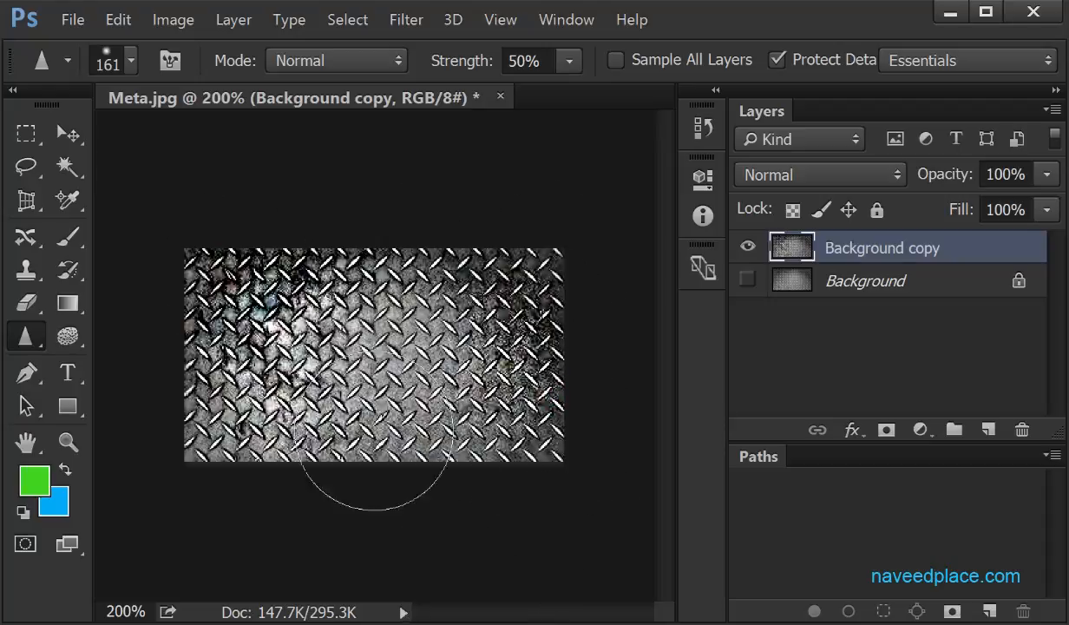
# Step: Compare the sharpened copy with the original texture by toggling the visibility of both layers
pyautogui.click(746, 281)
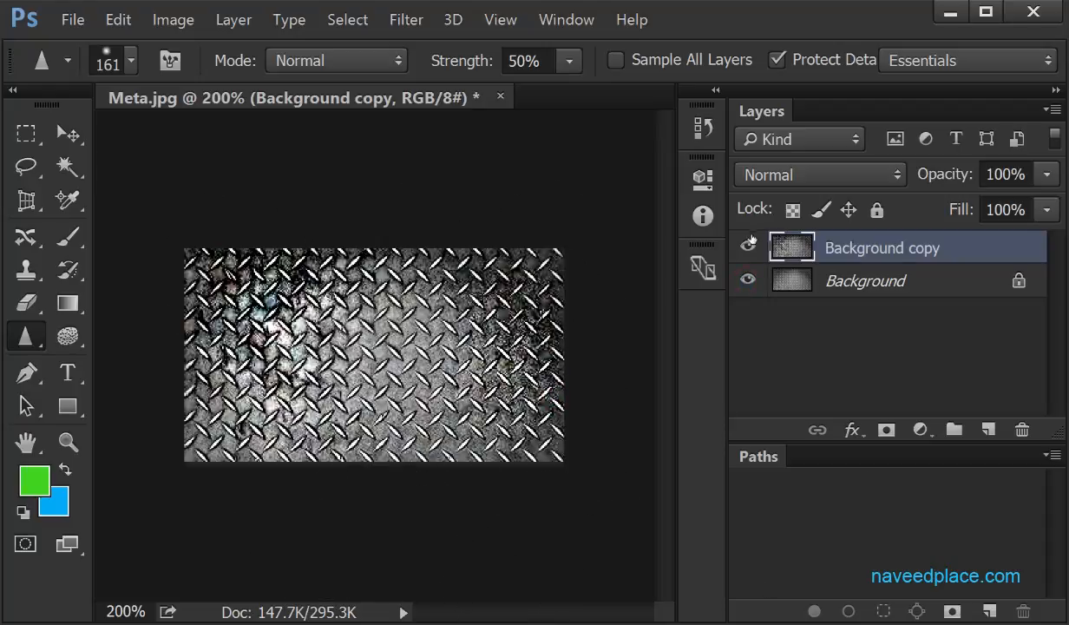
pyautogui.click(748, 245)
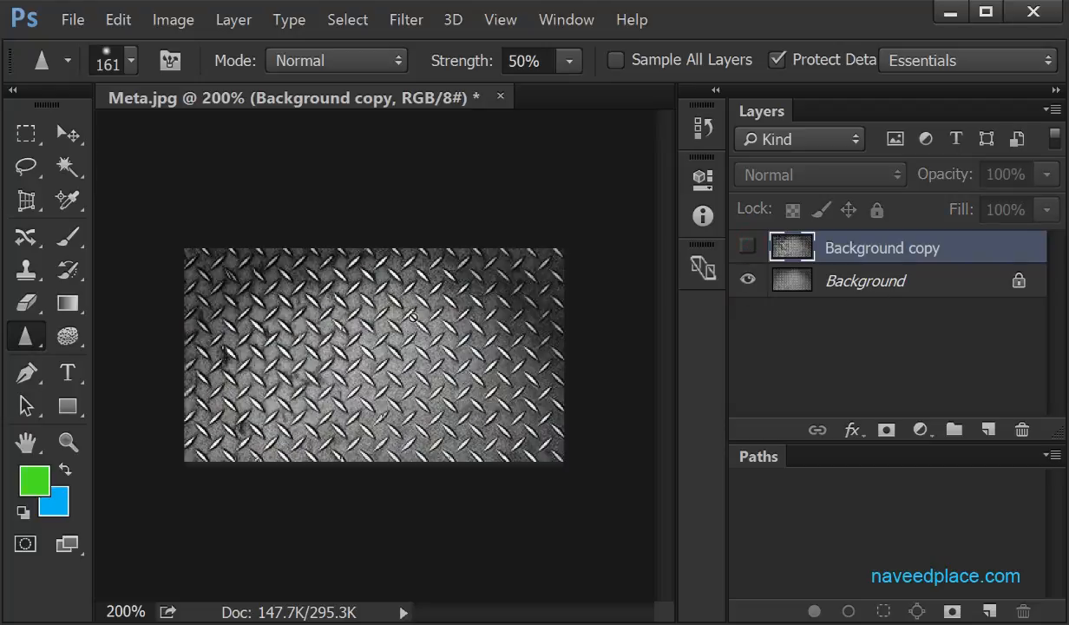
pyautogui.click(746, 247)
pyautogui.click(747, 281)
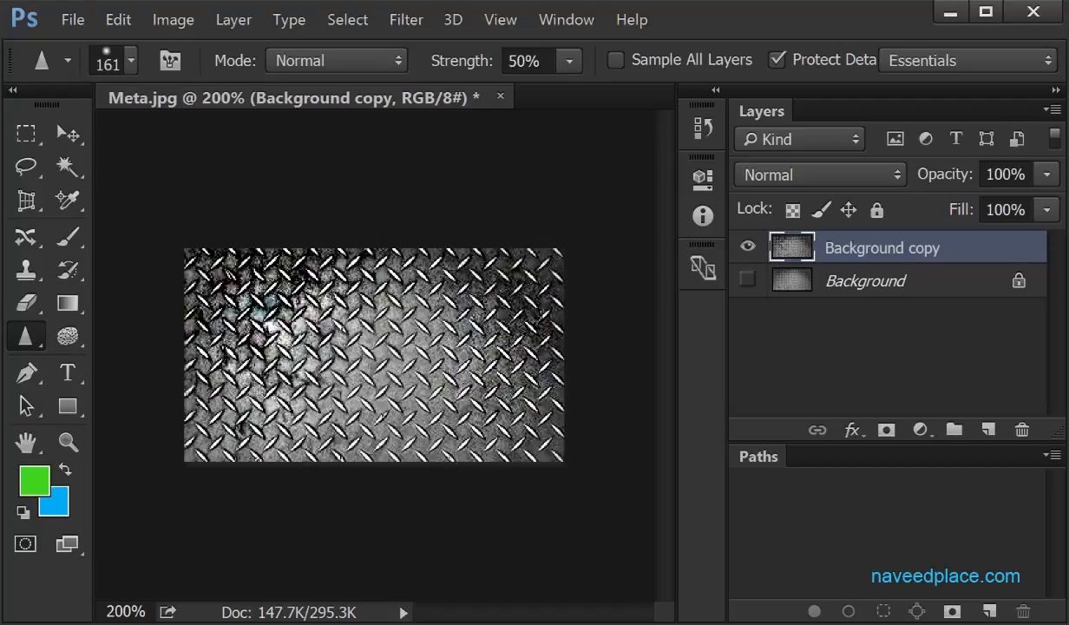
# Step: Switch from the Sharpen tool to the Smudge tool
pyautogui.rightClick(22, 329)
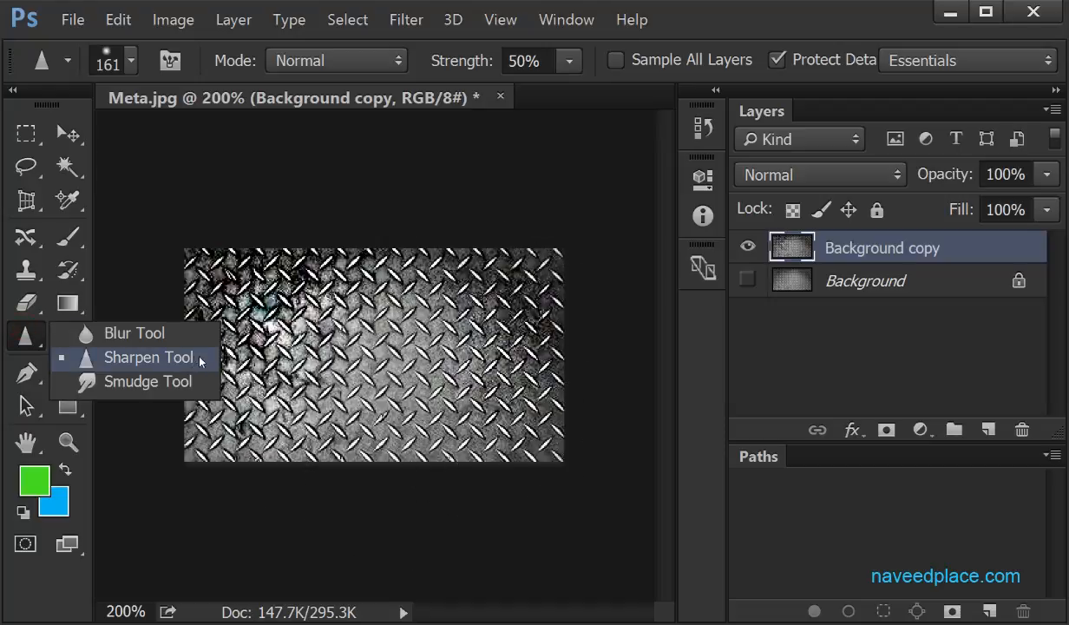
pyautogui.click(157, 354)
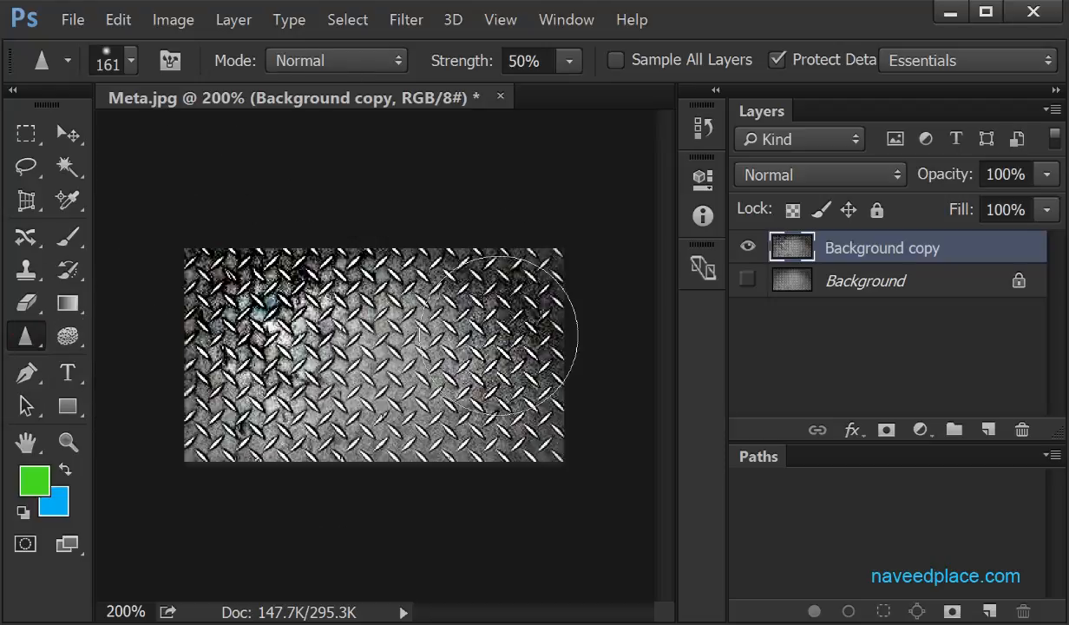
pyautogui.rightClick(26, 335)
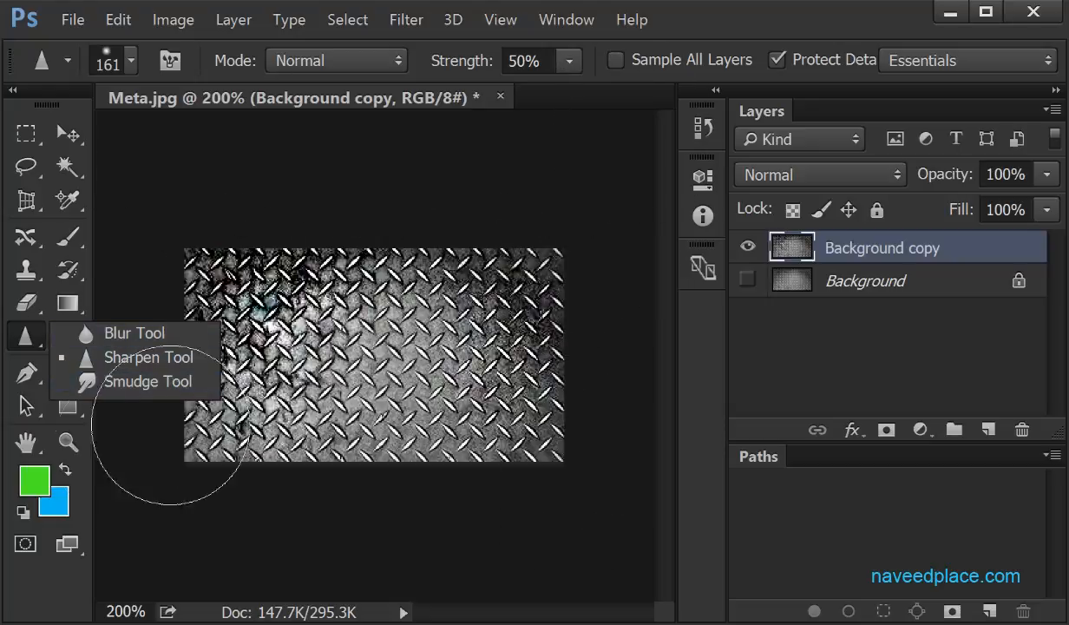
pyautogui.click(128, 383)
pyautogui.rightClick(29, 335)
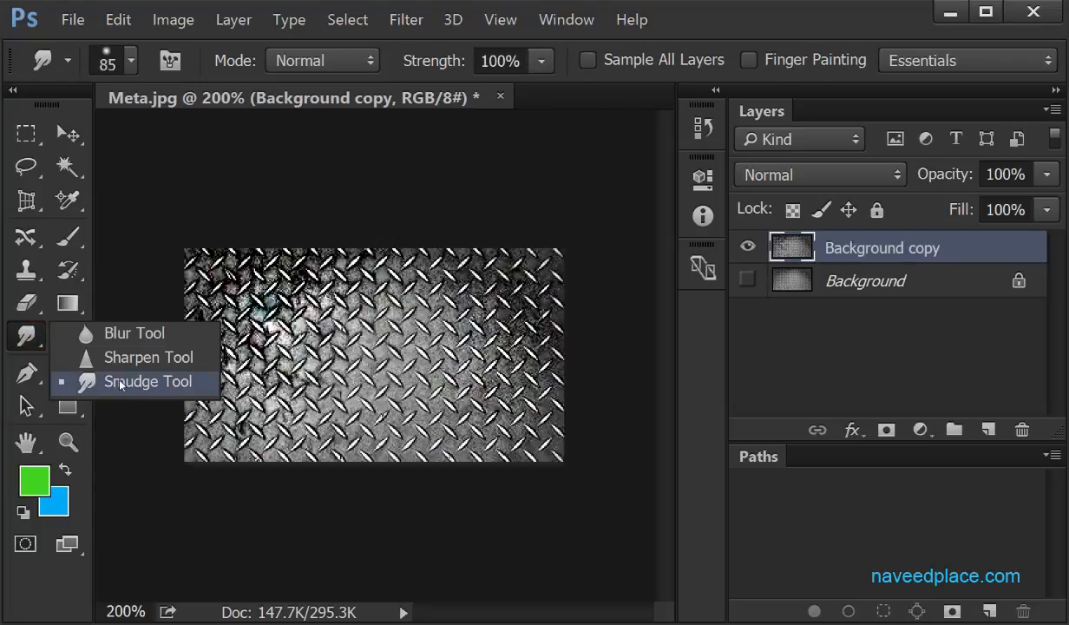
pyautogui.click(120, 384)
# Step: Close the Meta.jpg document and create a new blank document with a white background
pyautogui.click(502, 97)
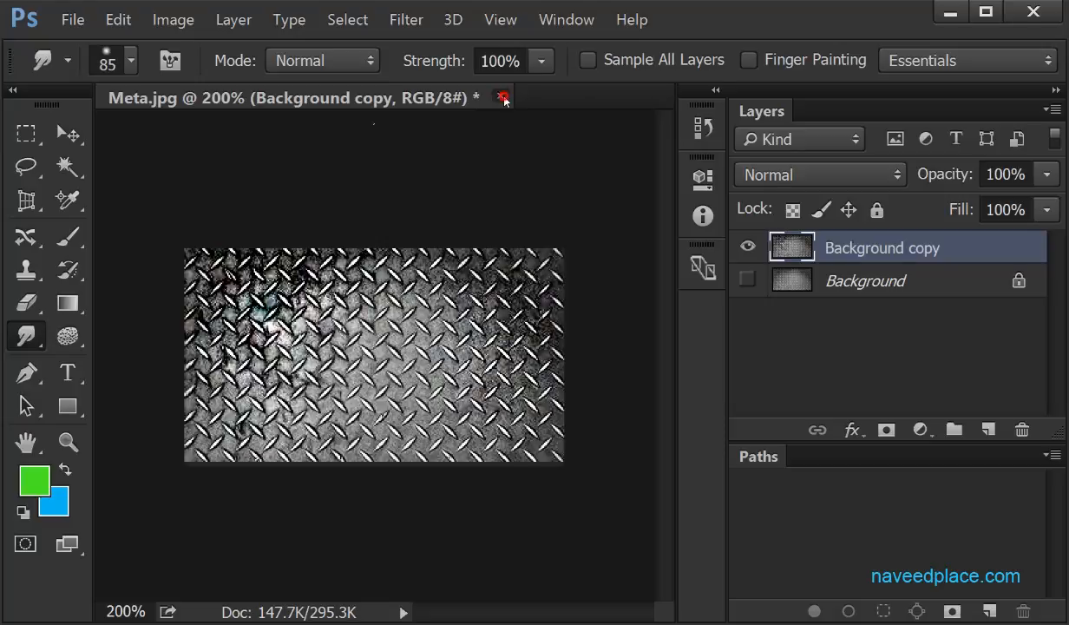
pyautogui.click(555, 269)
pyautogui.click(73, 23)
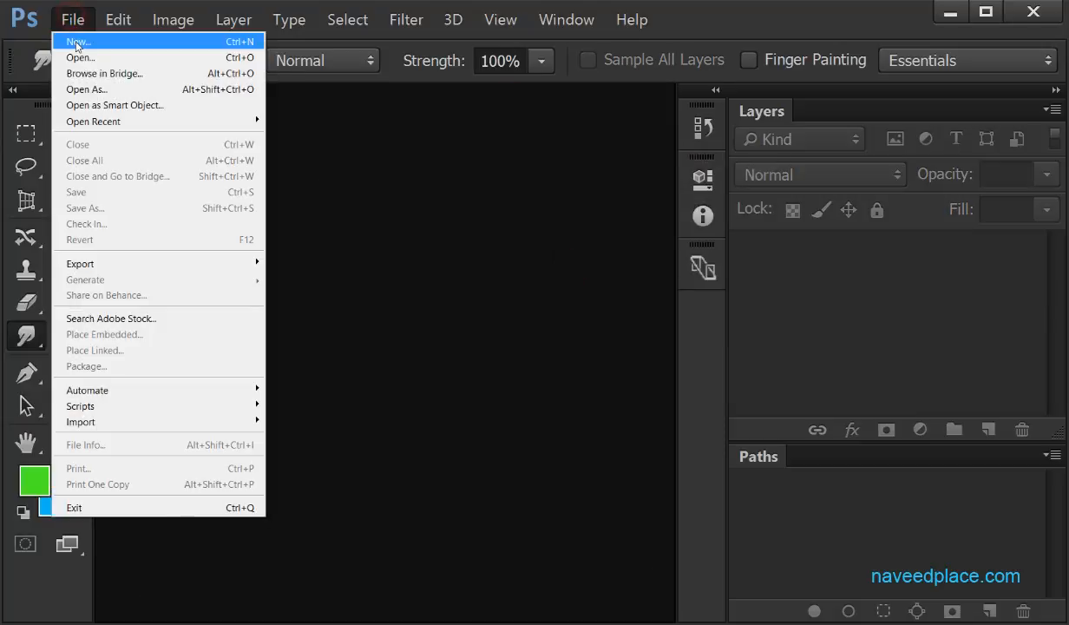
pyautogui.click(71, 41)
pyautogui.click(773, 80)
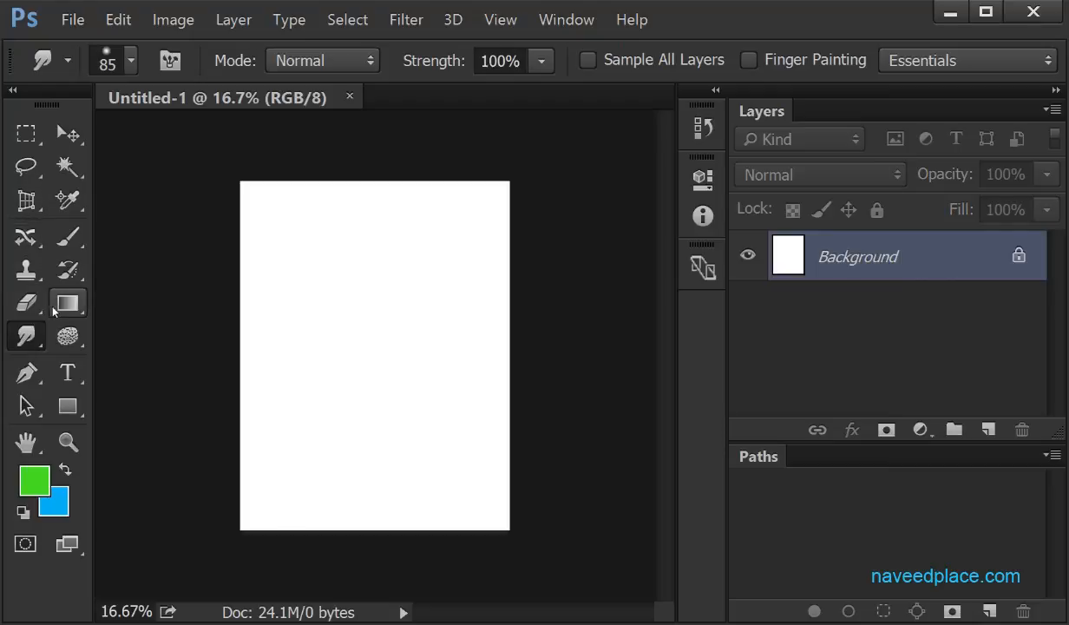
# Step: Draw a large green filled square in the middle of the white canvas with the Rectangle tool
pyautogui.click(68, 405)
pyautogui.rightClick(68, 405)
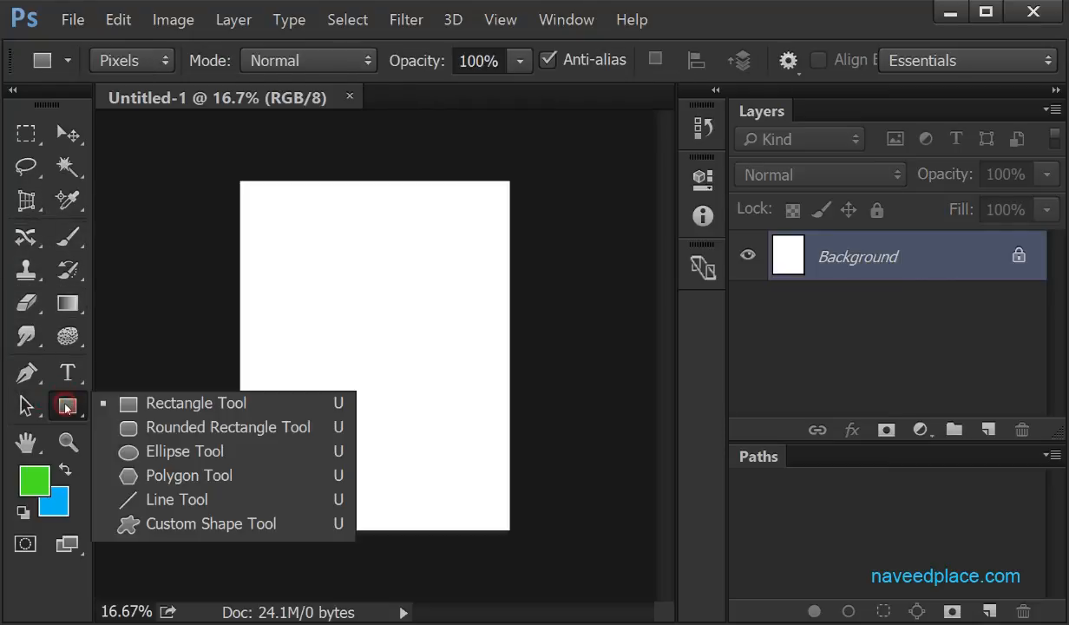
pyautogui.click(186, 398)
pyautogui.moveTo(311, 325); pyautogui.dragTo(489, 441)
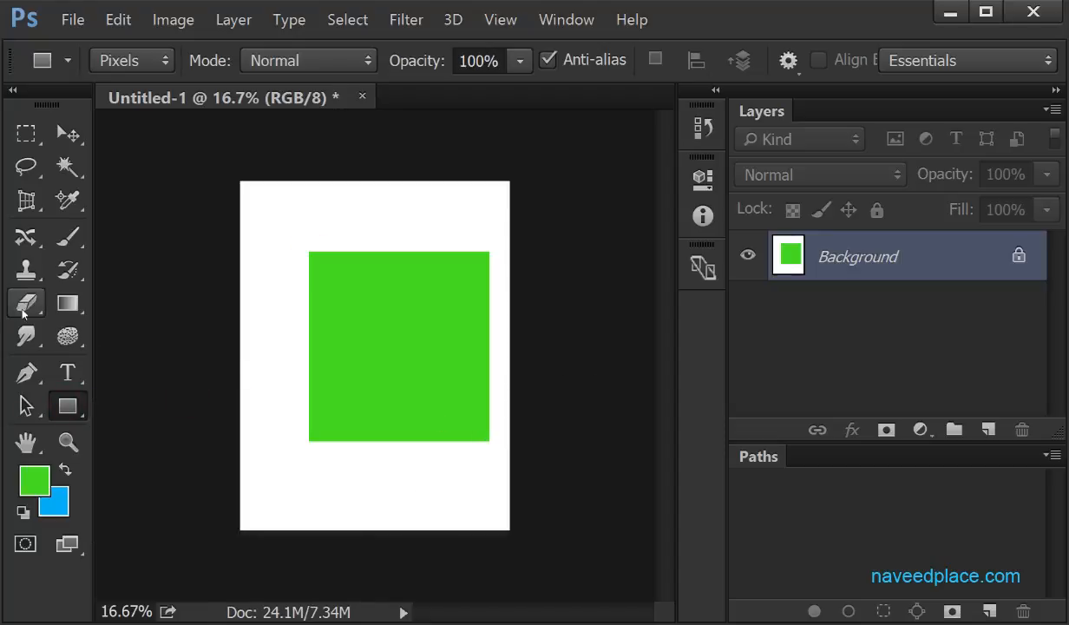
# Step: Switch to the Smudge tool and set its brush size to 285 px
pyautogui.click(26, 336)
pyautogui.click(125, 383)
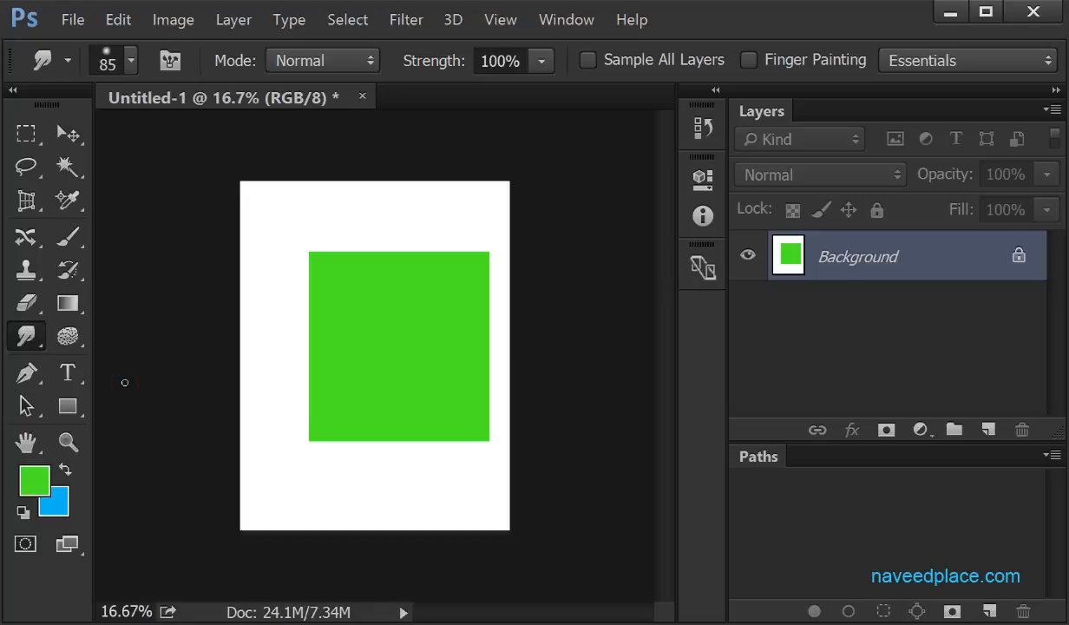
pyautogui.click(134, 60)
pyautogui.moveTo(210, 136)
pyautogui.mouseDown()
pyautogui.moveTo(312, 136)
pyautogui.moveTo(241, 139)
pyautogui.moveTo(279, 139)
pyautogui.mouseUp()
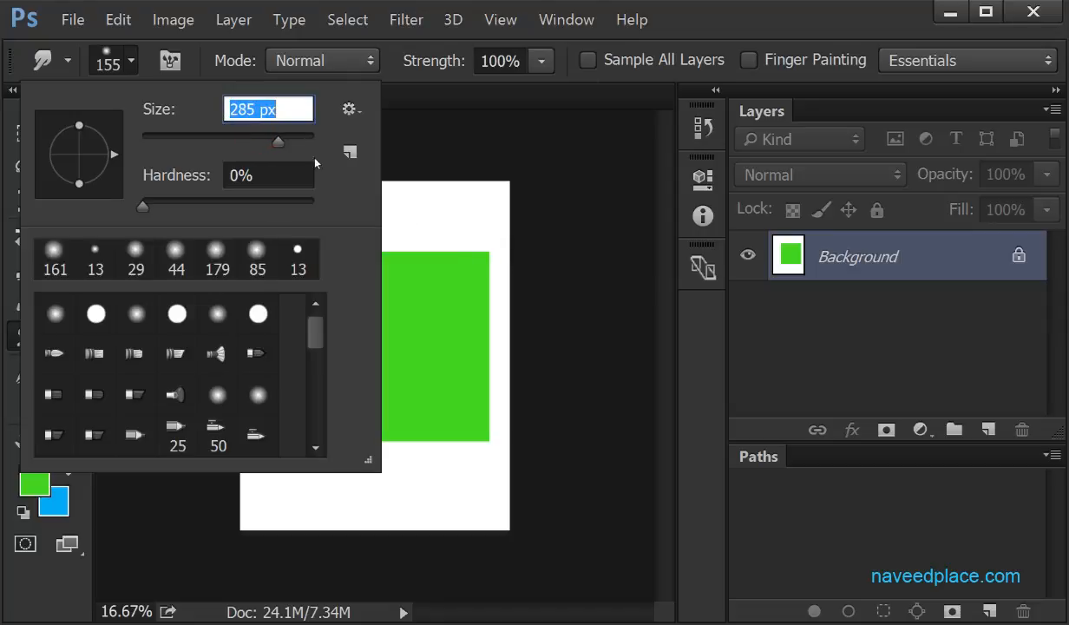
pyautogui.click(428, 258)
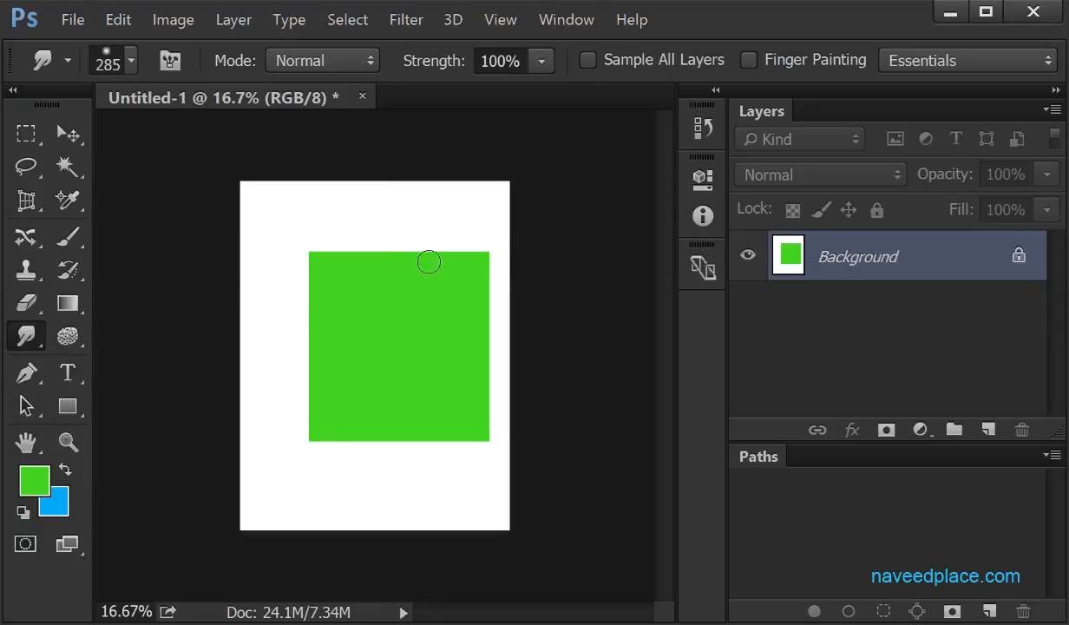
# Step: Smudge the green square outward into the white along its top, right, lower left and bottom edges
pyautogui.moveTo(428, 261)
pyautogui.mouseDown()
pyautogui.moveTo(412, 229)
pyautogui.moveTo(422, 198)
pyautogui.mouseUp()
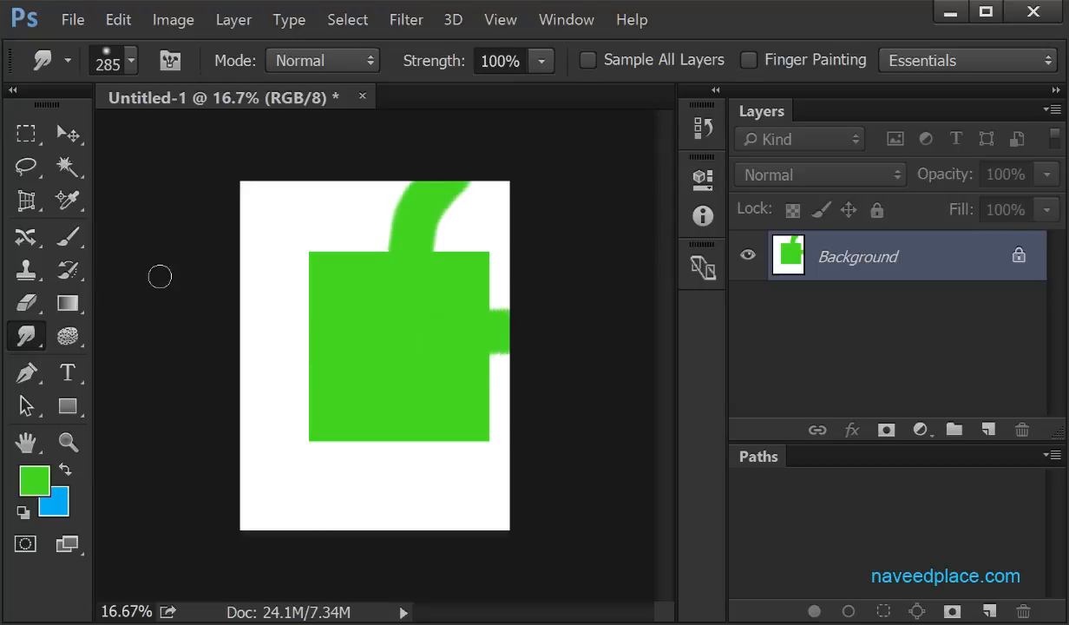
pyautogui.hotkey('ctrl', '+')
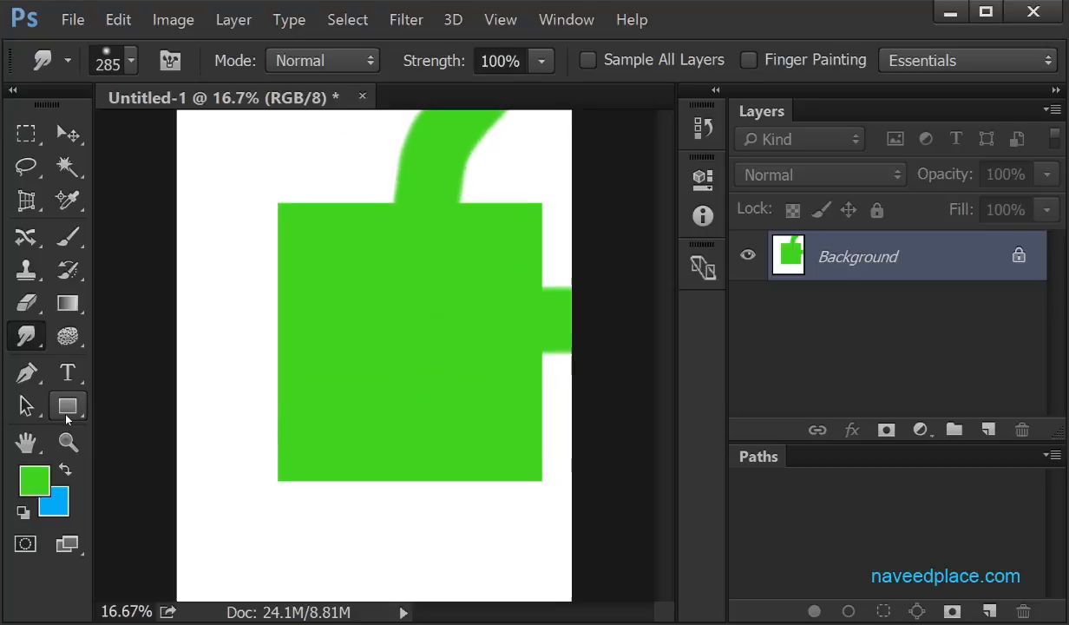
pyautogui.hotkey('ctrl', '+')
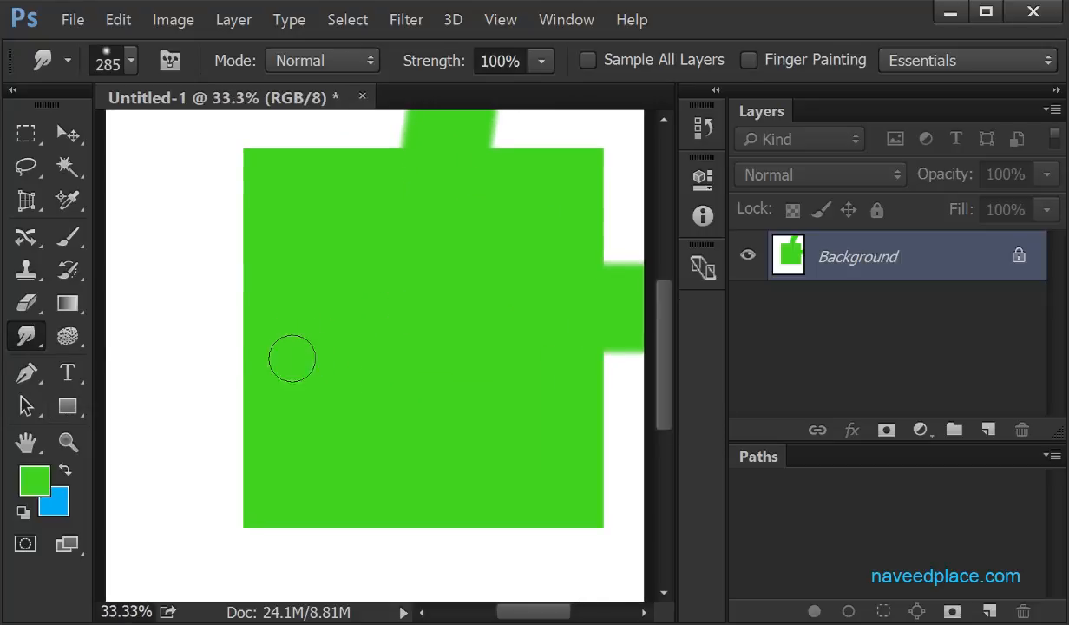
pyautogui.moveTo(266, 379); pyautogui.dragTo(215, 382)
pyautogui.moveTo(292, 523)
pyautogui.mouseDown()
pyautogui.moveTo(282, 503)
pyautogui.moveTo(177, 528)
pyautogui.mouseUp()
pyautogui.moveTo(346, 514)
pyautogui.mouseDown()
pyautogui.moveTo(323, 551)
pyautogui.moveTo(355, 507)
pyautogui.moveTo(391, 537)
pyautogui.moveTo(464, 508)
pyautogui.moveTo(499, 525)
pyautogui.moveTo(599, 519)
pyautogui.moveTo(615, 354)
pyautogui.mouseUp()
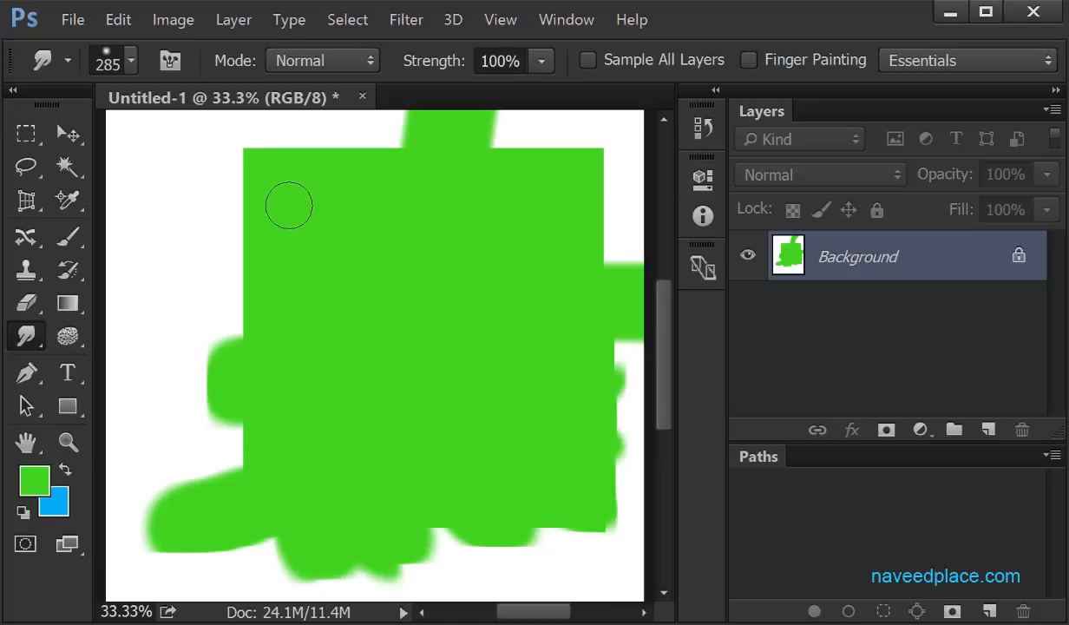
# Step: Smear green outward from the square's upper left side, its top edge and its upper right corner
pyautogui.moveTo(259, 200); pyautogui.dragTo(178, 193)
pyautogui.moveTo(248, 256); pyautogui.dragTo(144, 240)
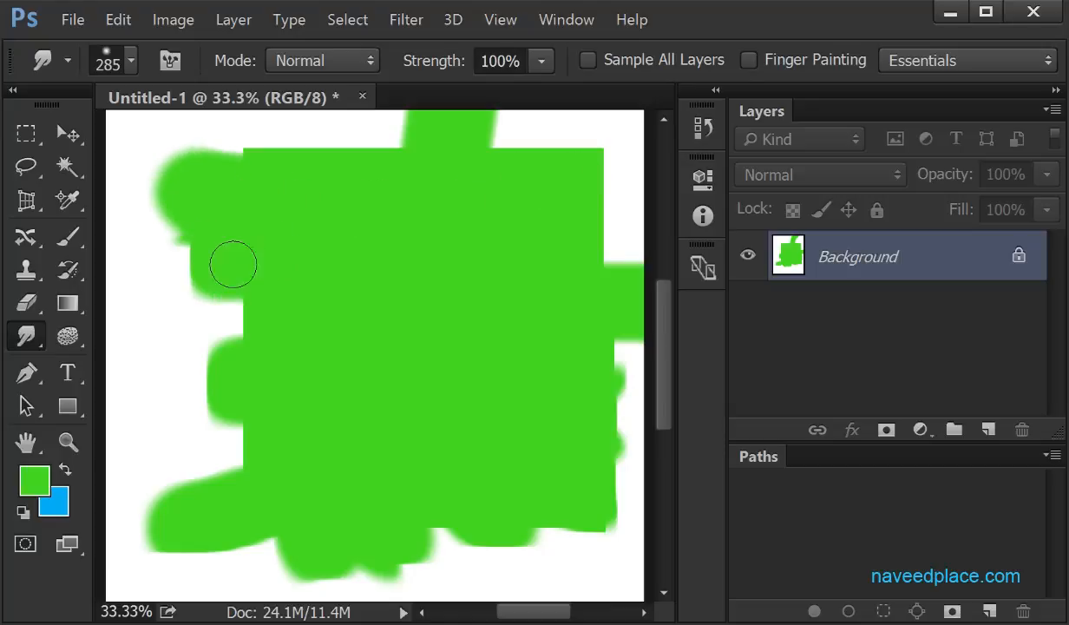
pyautogui.moveTo(236, 276); pyautogui.dragTo(163, 274)
pyautogui.moveTo(243, 299); pyautogui.dragTo(156, 299)
pyautogui.moveTo(275, 203); pyautogui.dragTo(298, 130)
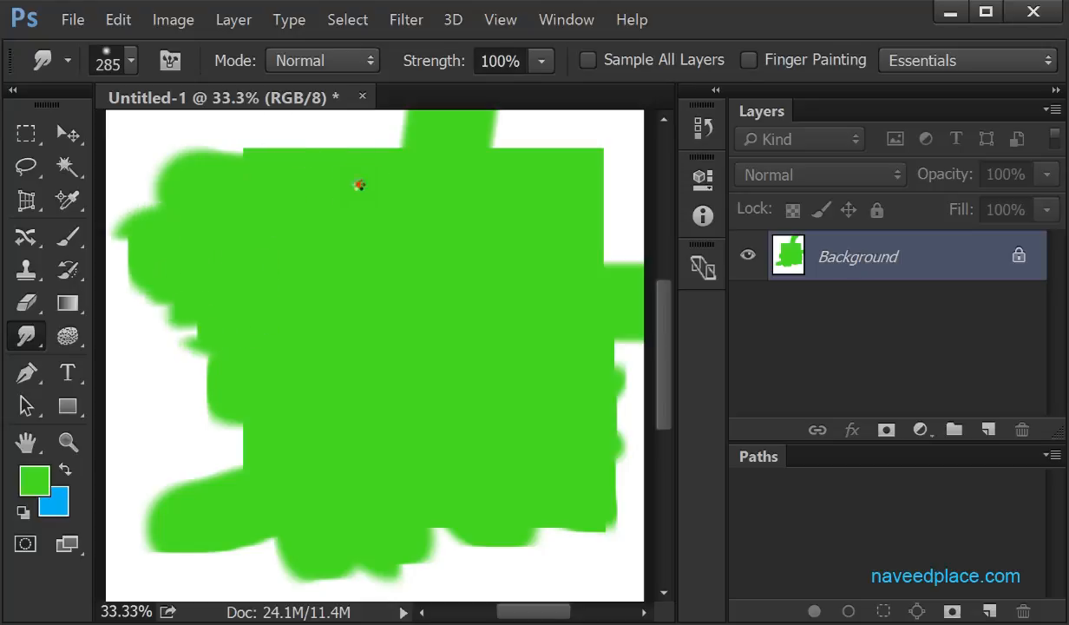
pyautogui.moveTo(361, 184); pyautogui.dragTo(369, 135)
pyautogui.moveTo(592, 198); pyautogui.dragTo(635, 176)
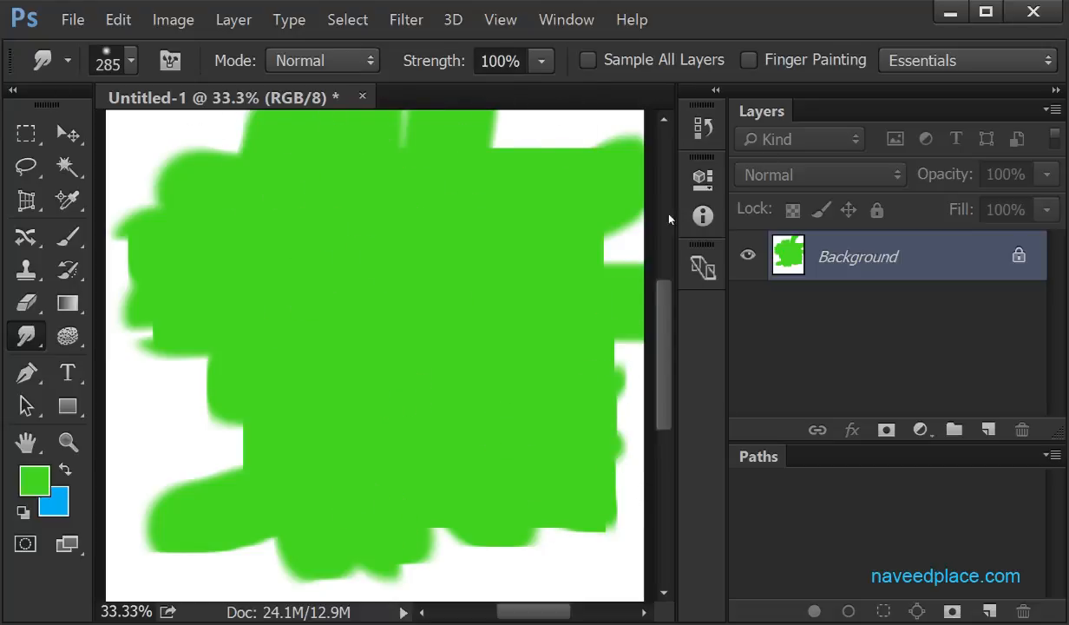
# Step: Smudge the remaining gap on the square's lower left side outward with the Smudge tool
pyautogui.rightClick(26, 336)
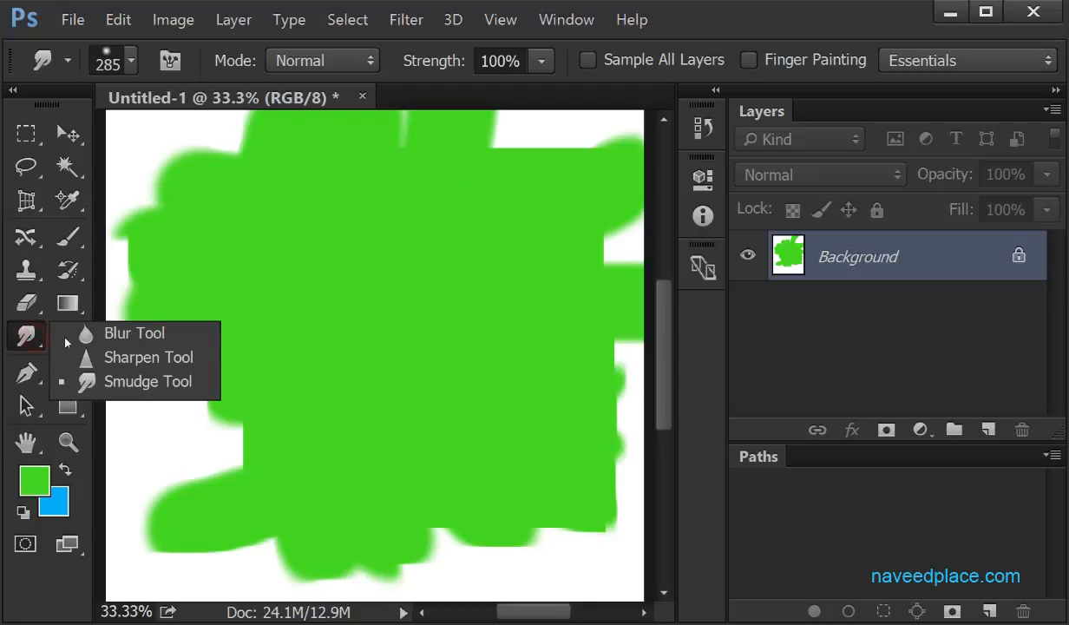
pyautogui.click(112, 390)
pyautogui.moveTo(245, 436); pyautogui.dragTo(124, 433)
pyautogui.moveTo(319, 439); pyautogui.dragTo(136, 428)
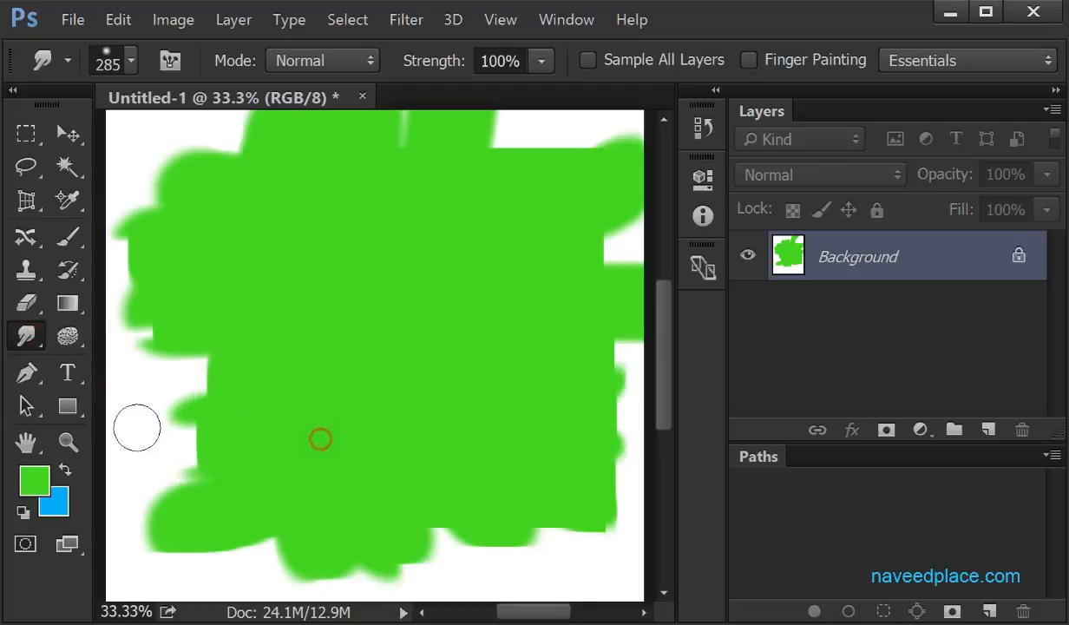
pyautogui.click(21, 333)
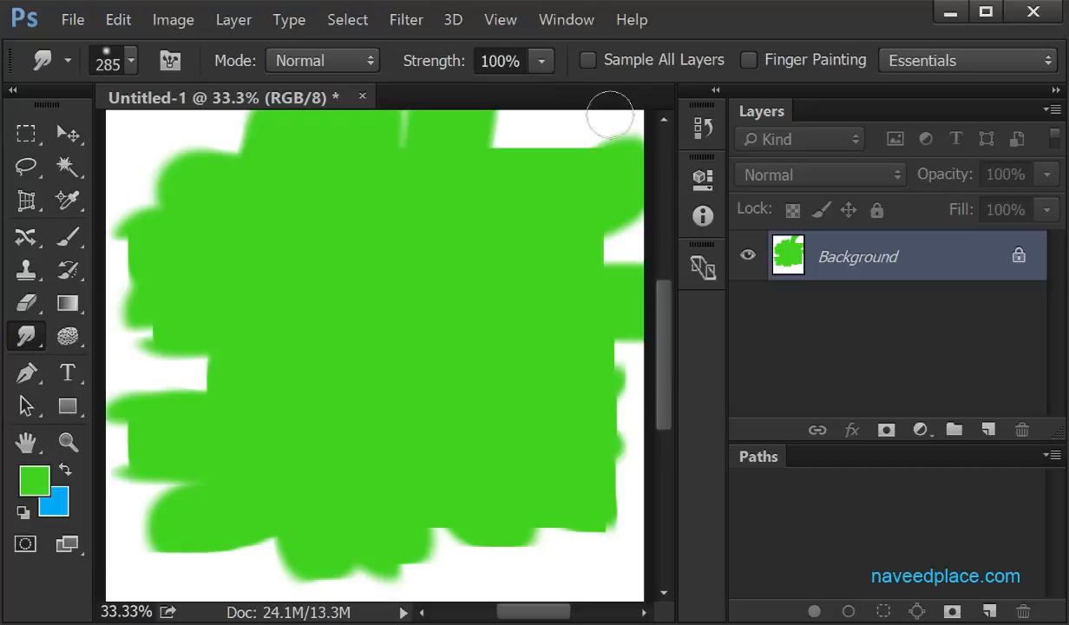
pyautogui.click(33, 335)
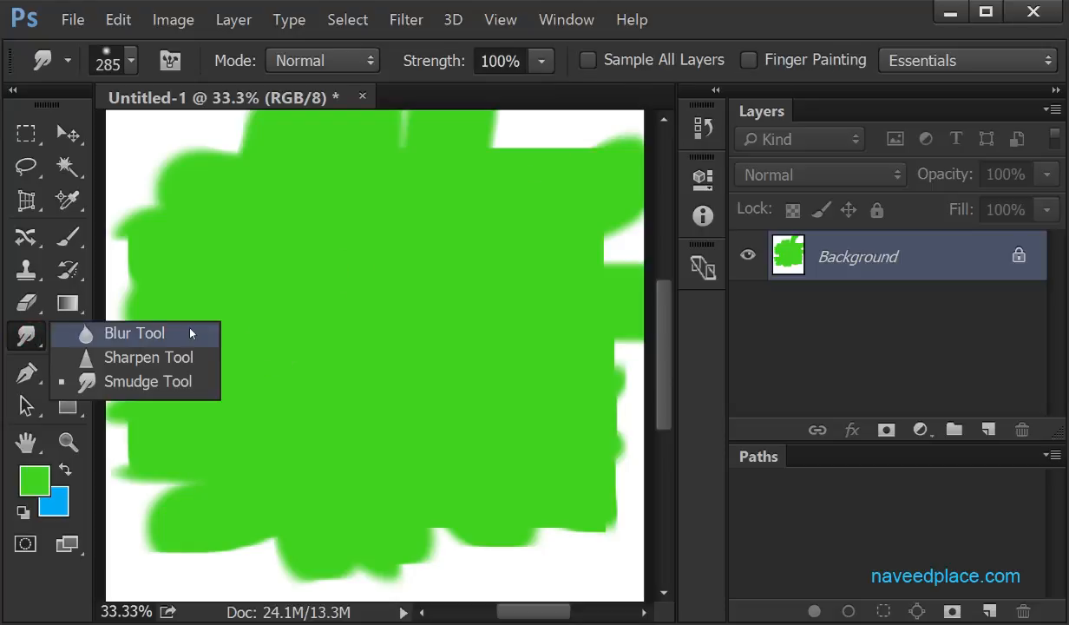